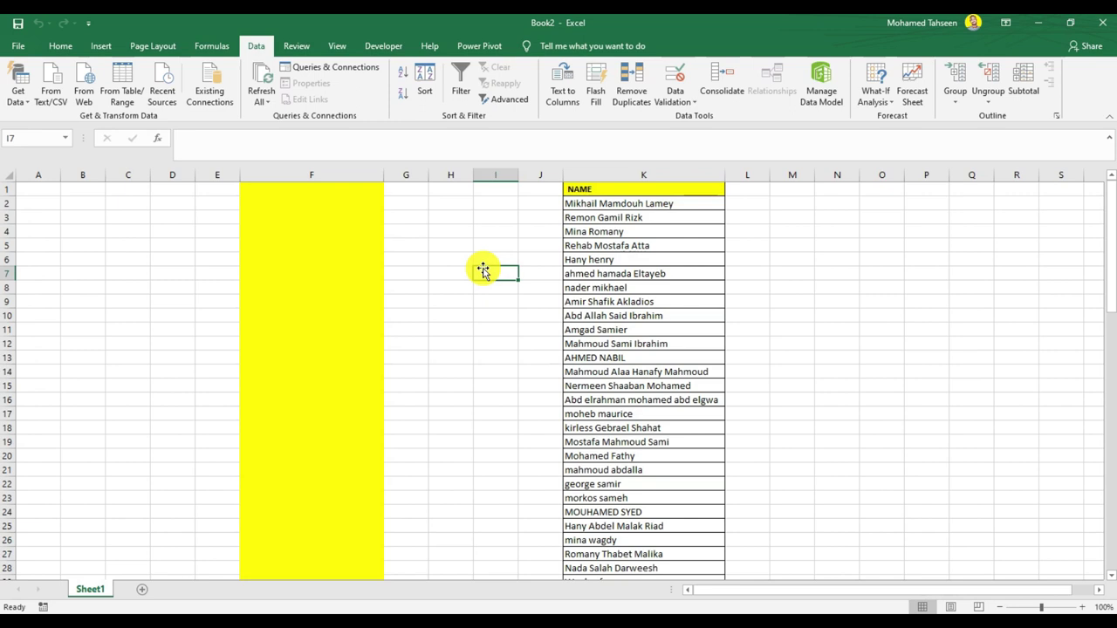
Open cell F4's name dropdown in Book2 and close it without choosing.
{"action": "left_click", "coordinate": [355, 231]}
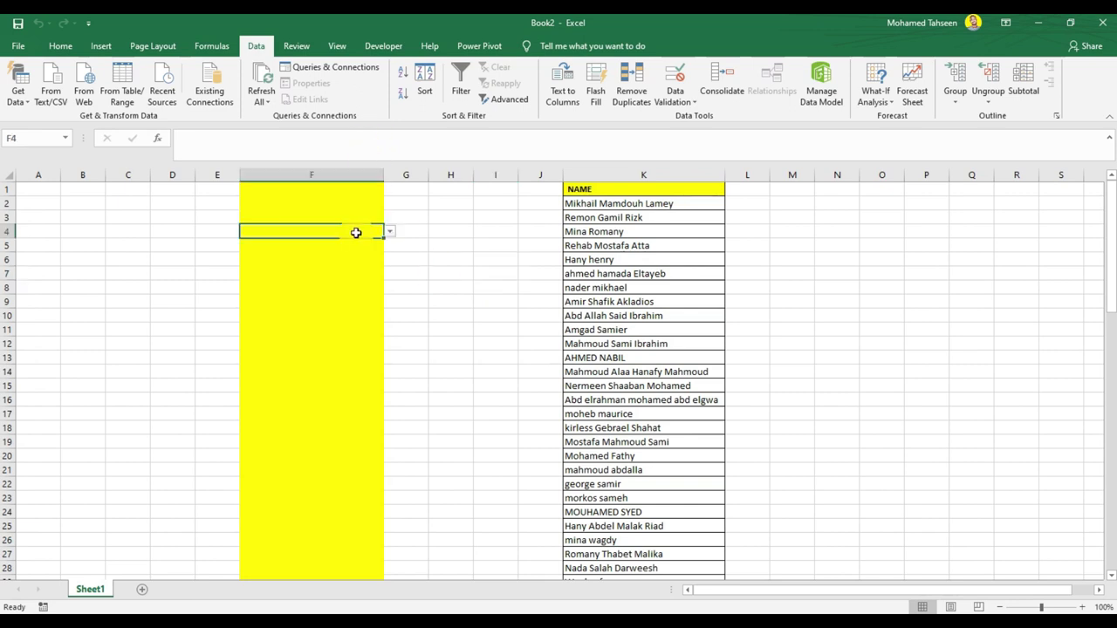
{"action": "left_click", "coordinate": [389, 232]}
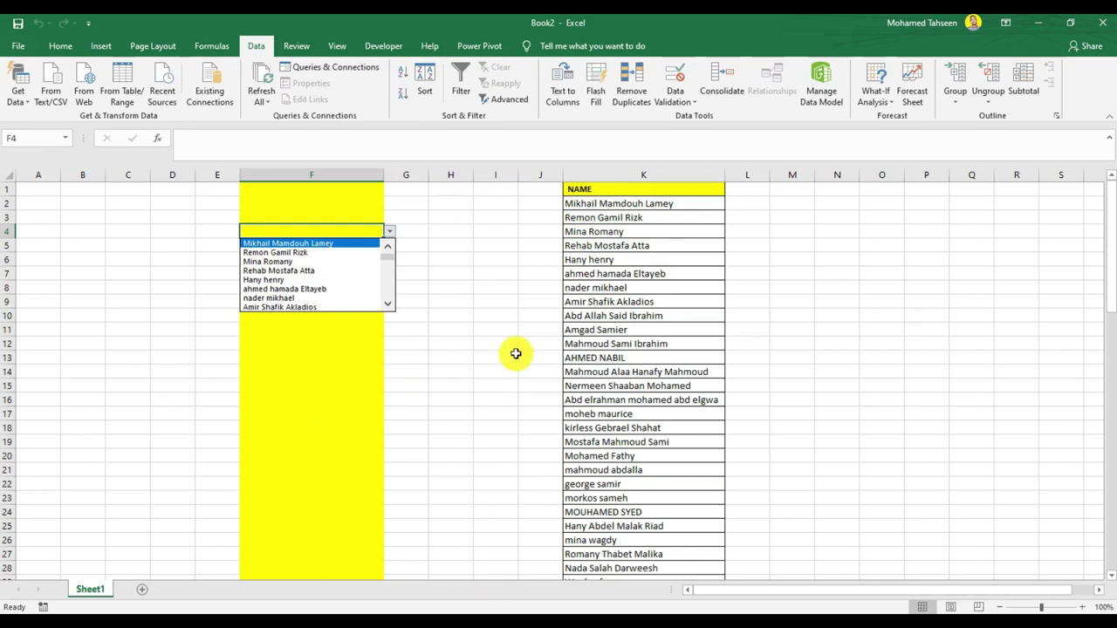
{"action": "key", "text": "Escape"}
{"action": "left_click", "coordinate": [389, 232]}
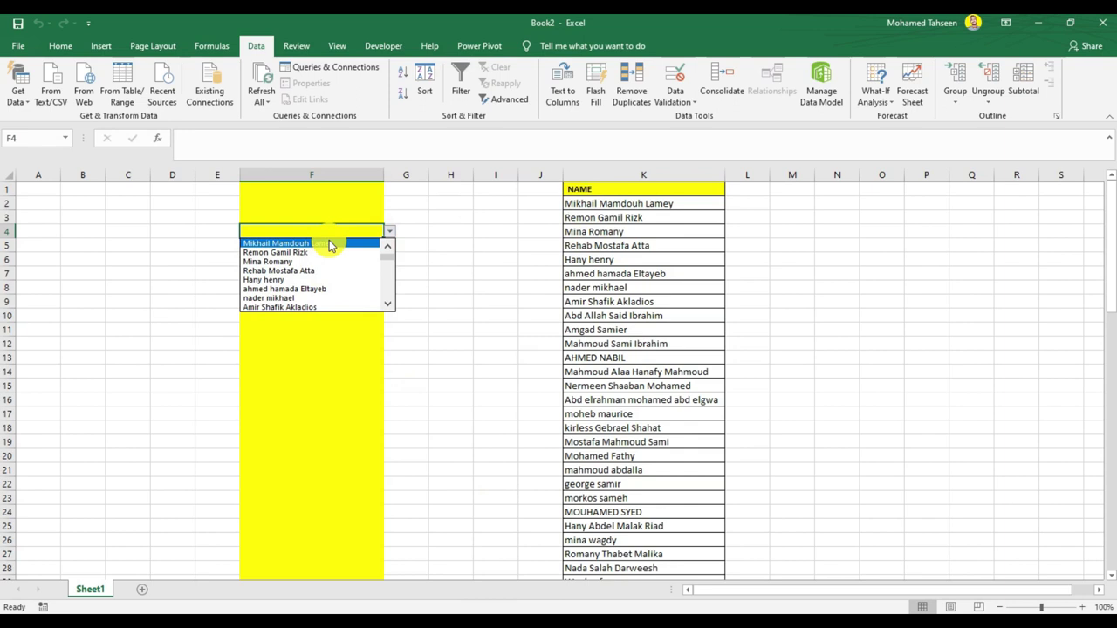
{"action": "left_click", "coordinate": [442, 224]}
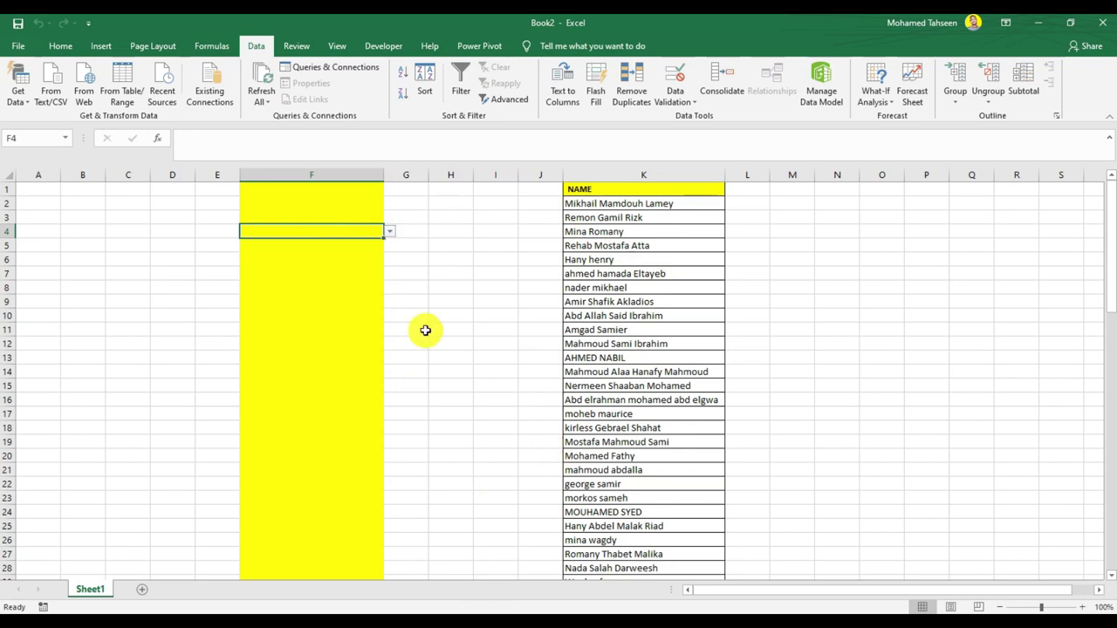
Pick a name for F4 from its validation list, then switch to the Book3 workbook.
{"action": "left_click", "coordinate": [390, 232]}
{"action": "left_click", "coordinate": [311, 276]}
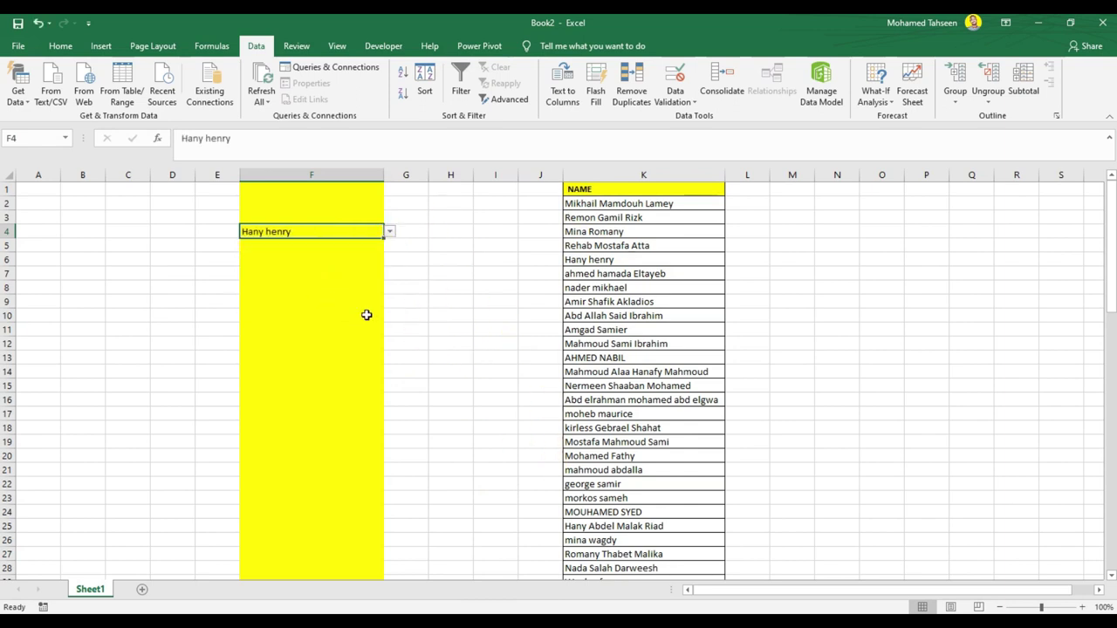
{"action": "left_click", "coordinate": [408, 273]}
In Book3, fill E6 and E7 with names autocompleted from their first few letters.
{"action": "mouse_move", "coordinate": [785, 610]}
{"action": "left_click", "coordinate": [916, 567]}
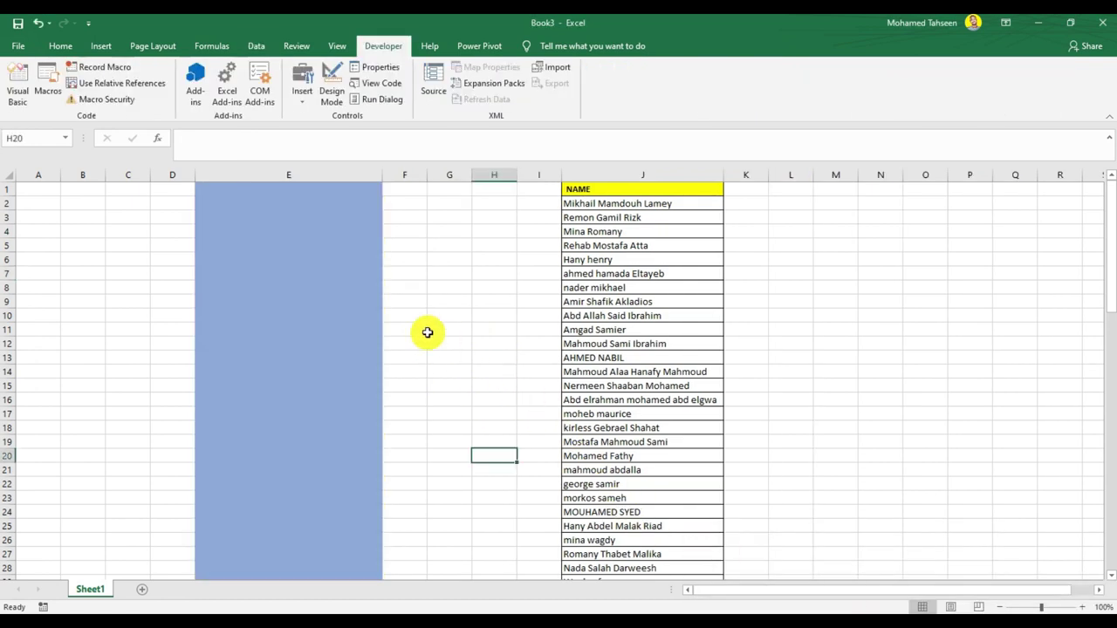
{"action": "left_click", "coordinate": [293, 258]}
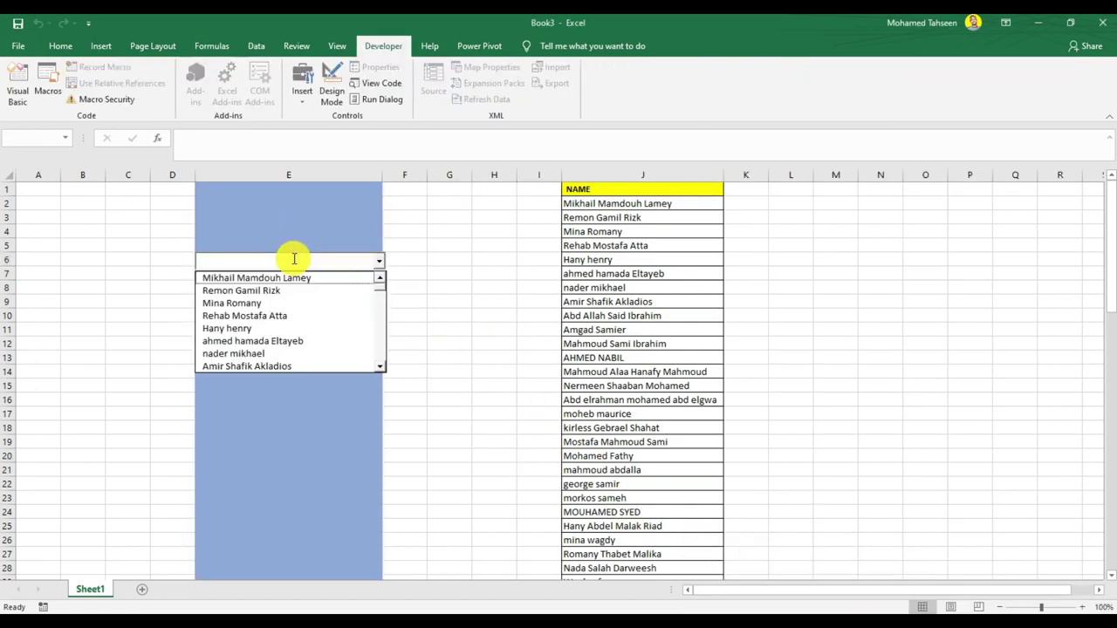
{"action": "type", "text": "Mohamed Fathy"}
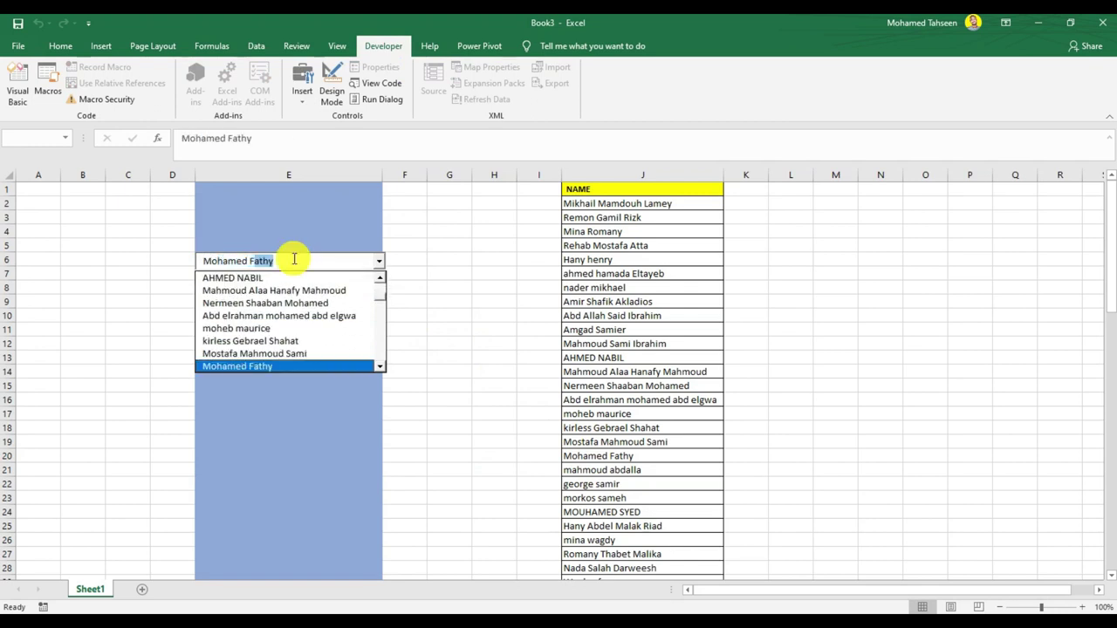
{"action": "key", "text": "Return"}
{"action": "type", "text": "nader mikhael"}
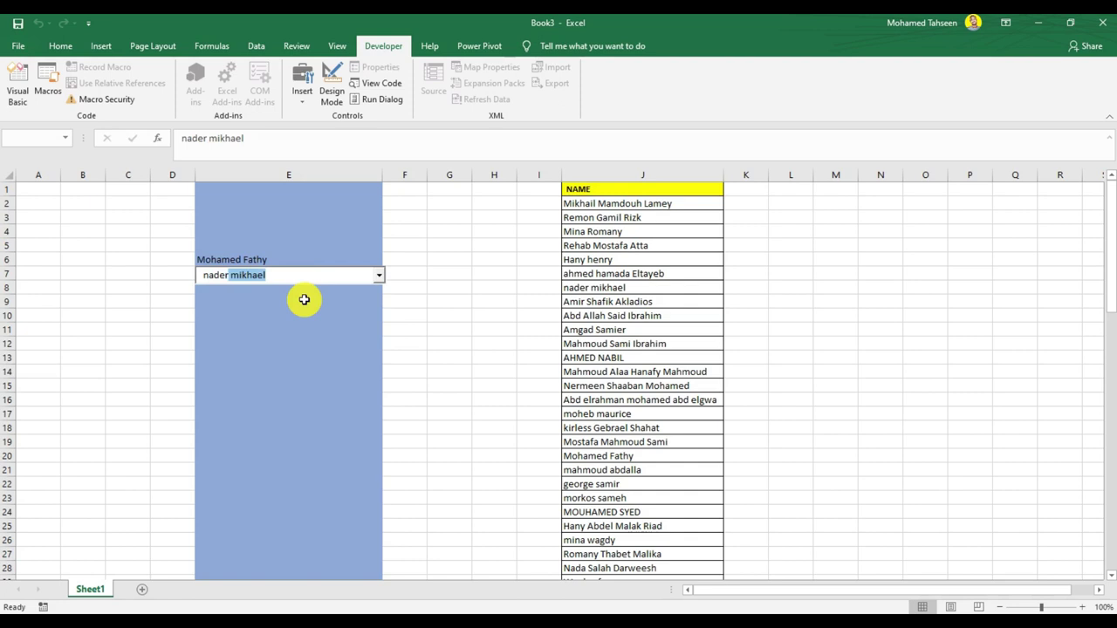
{"action": "type", "text": "k"}
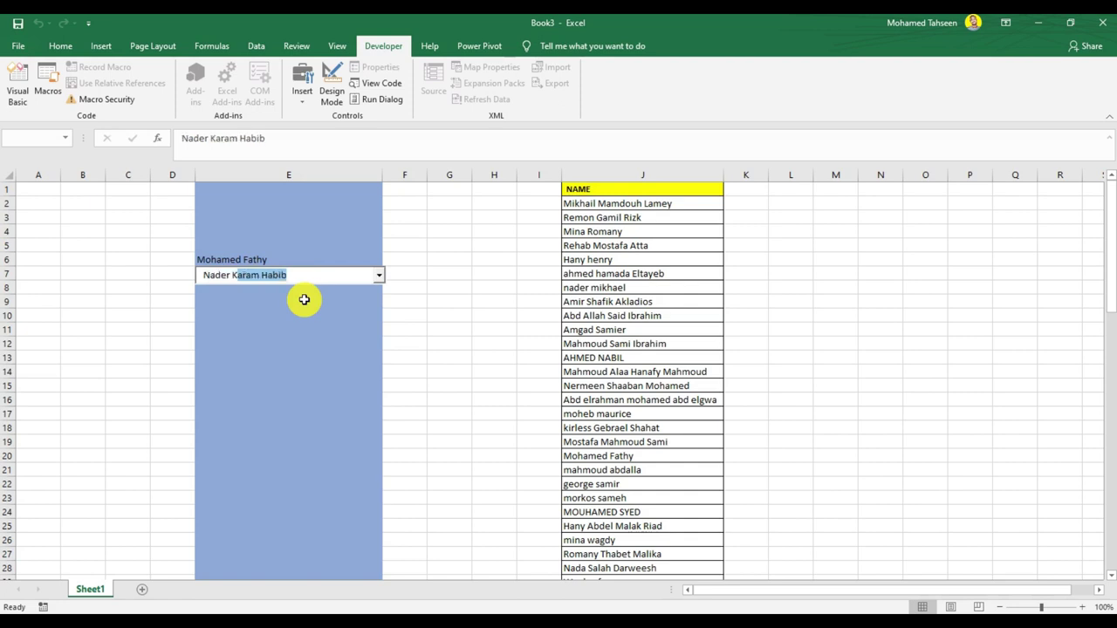
{"action": "key", "text": "Return"}
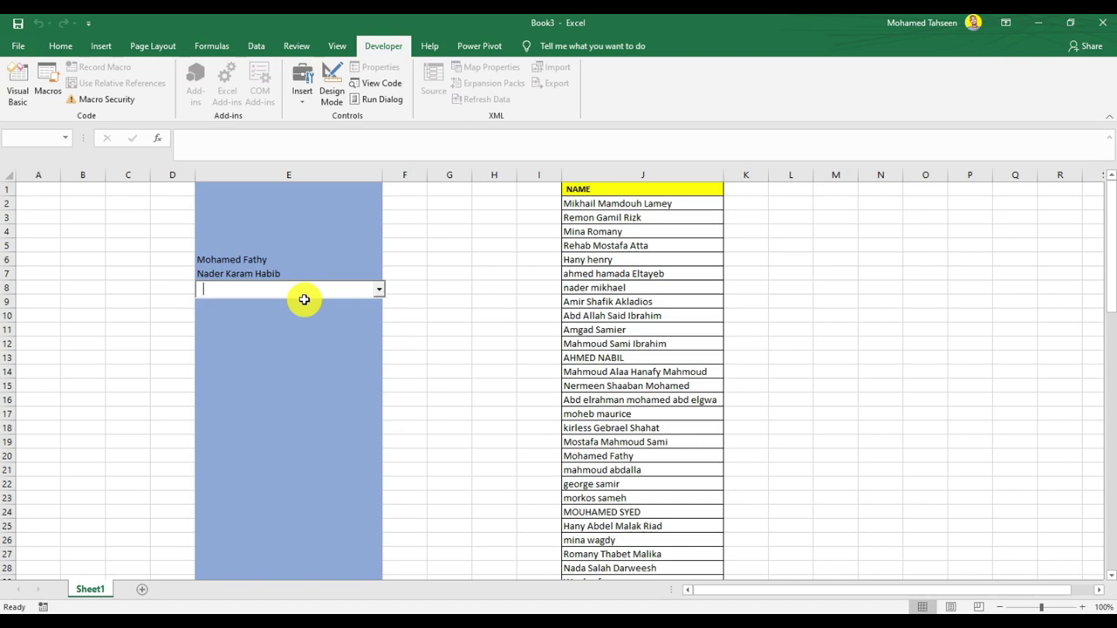
{"action": "left_click", "coordinate": [312, 342]}
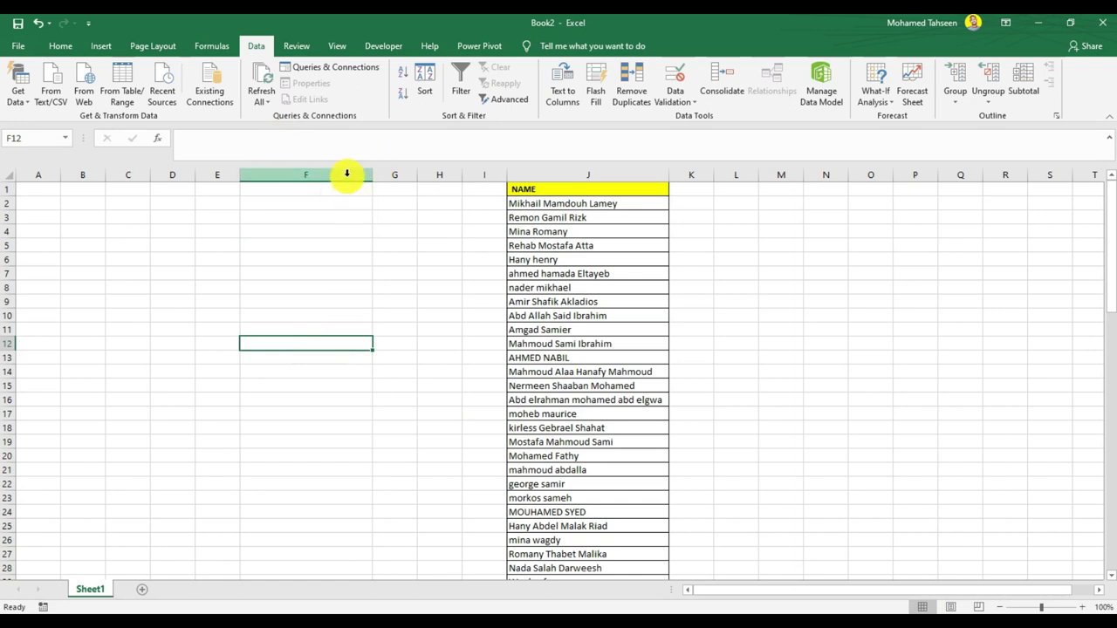
Shade column F light grey and widen it.
{"action": "left_click", "coordinate": [346, 173]}
{"action": "left_click", "coordinate": [58, 46]}
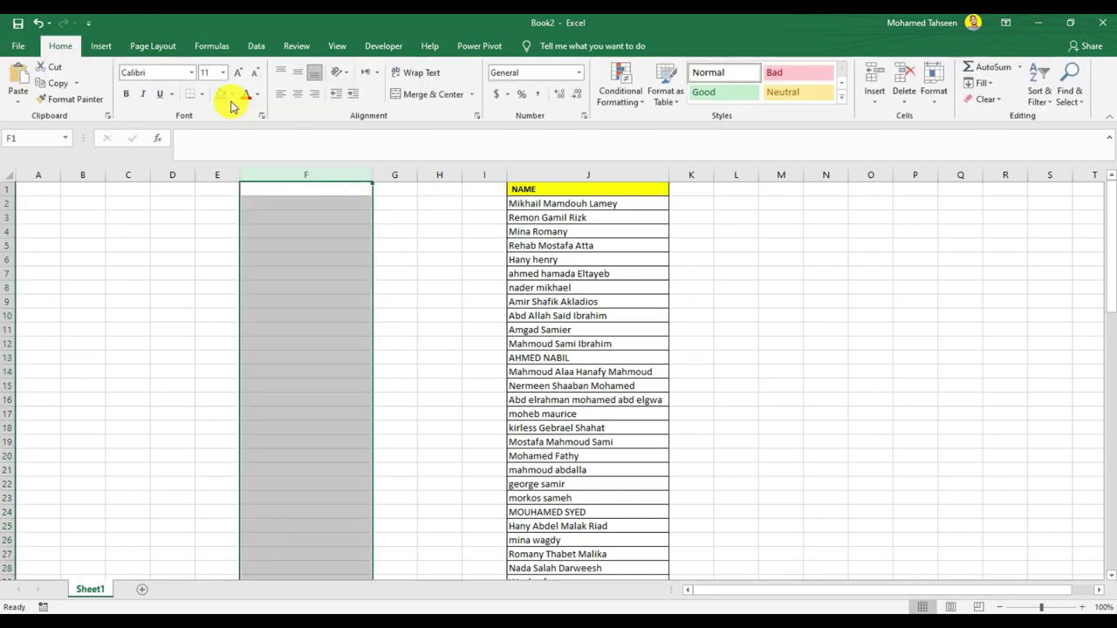
{"action": "left_click", "coordinate": [232, 94]}
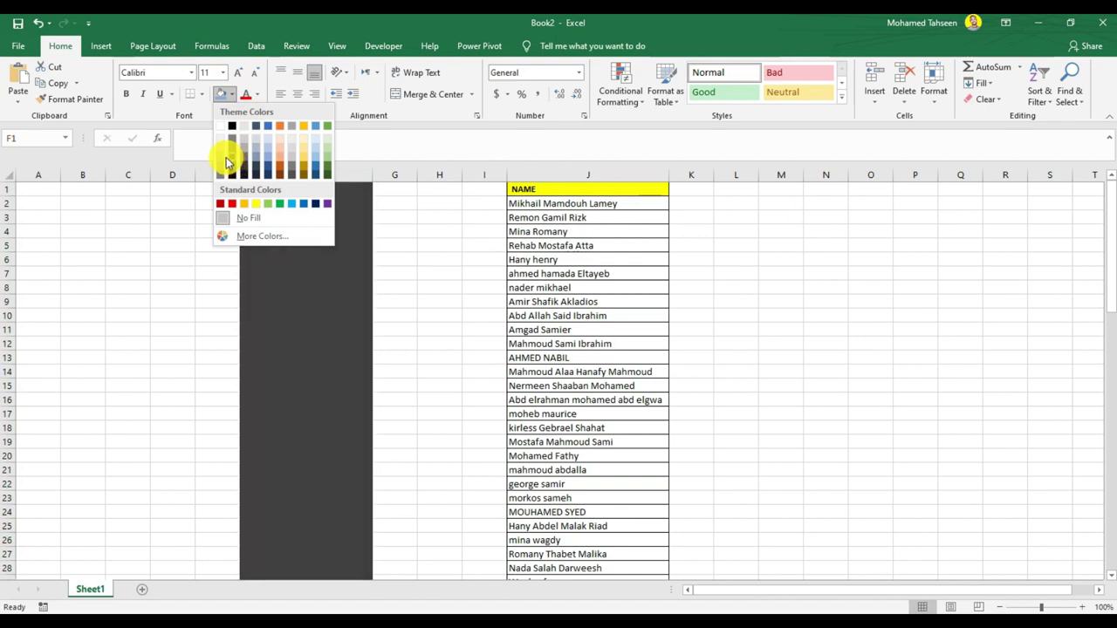
{"action": "left_click", "coordinate": [220, 153]}
{"action": "left_click", "coordinate": [332, 258]}
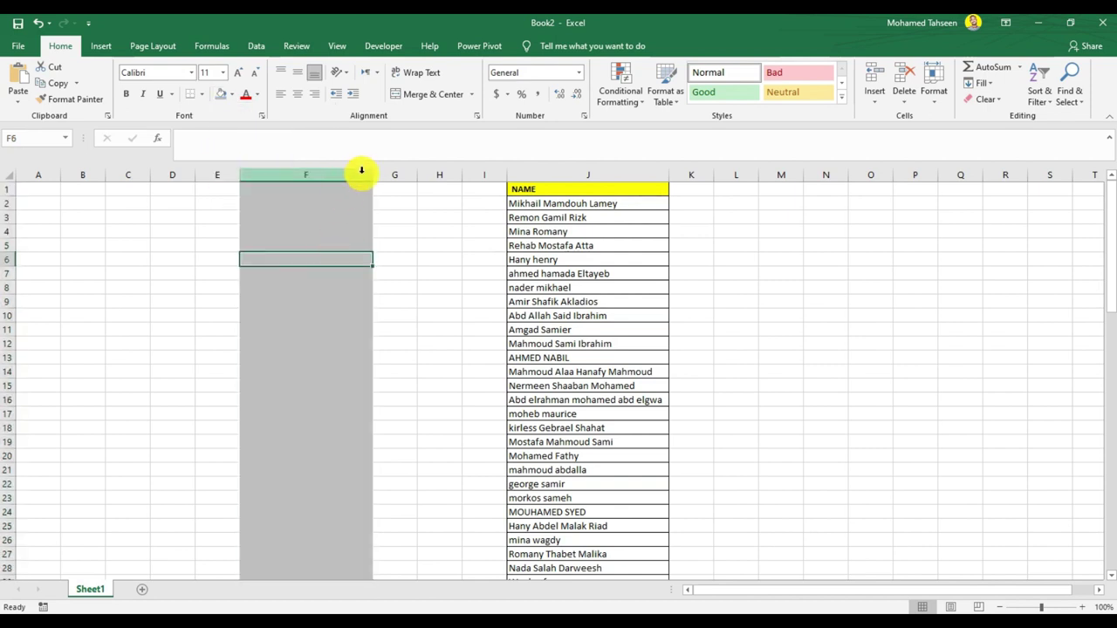
{"action": "left_click_drag", "start_coordinate": [372, 174], "coordinate": [438, 174]}
{"action": "left_click", "coordinate": [361, 174]}
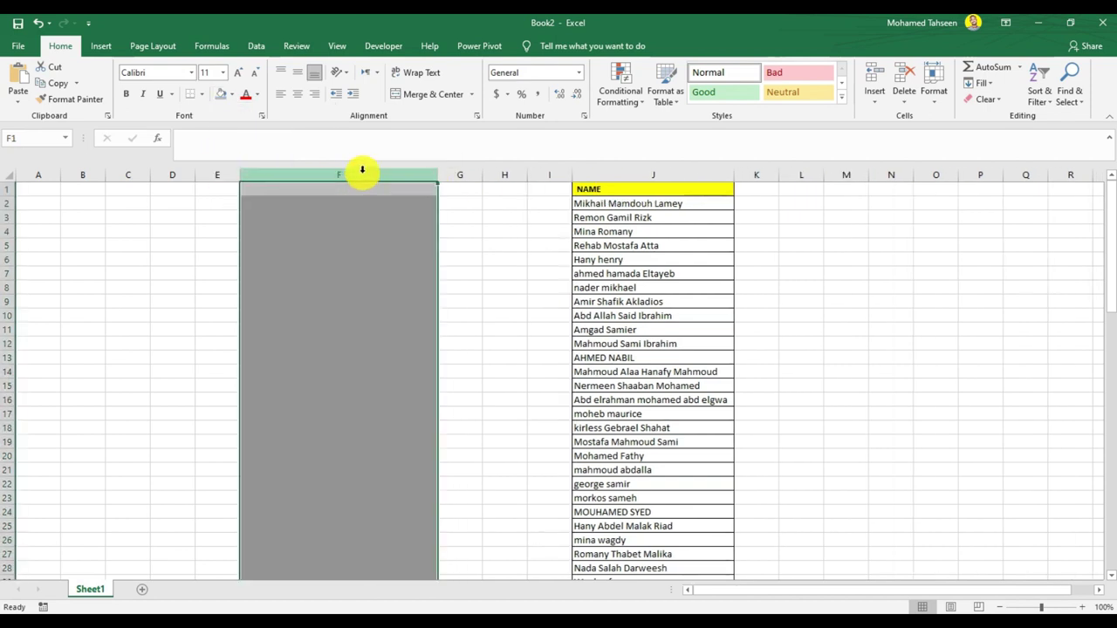
Give column F a List data validation sourced from $J$2:$J$81.
{"action": "left_click", "coordinate": [255, 47]}
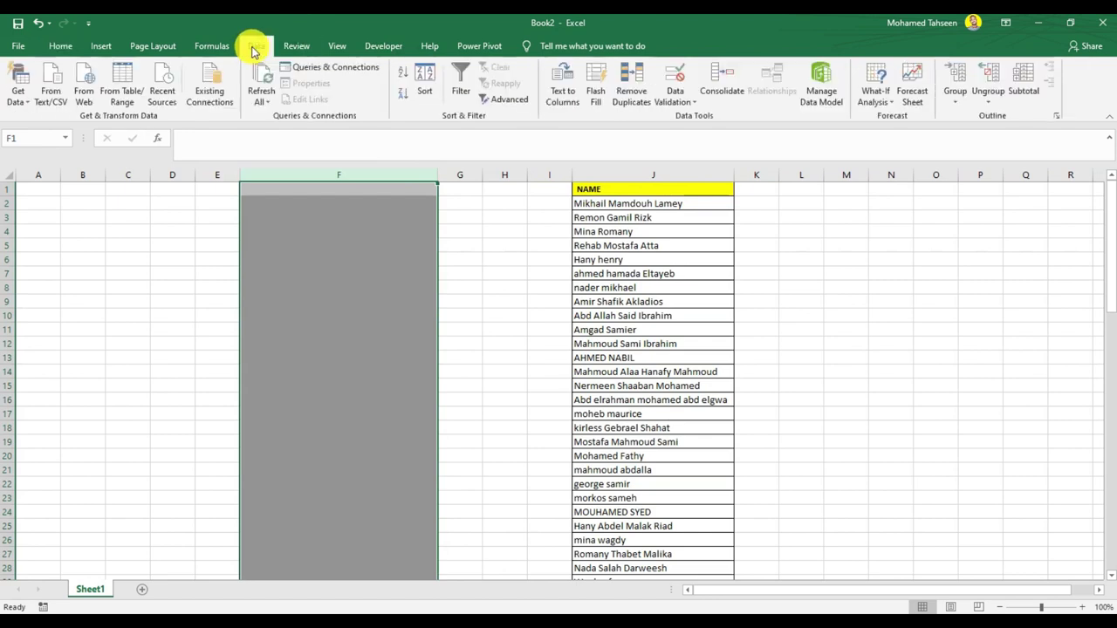
{"action": "left_click", "coordinate": [679, 82]}
{"action": "left_click", "coordinate": [365, 282]}
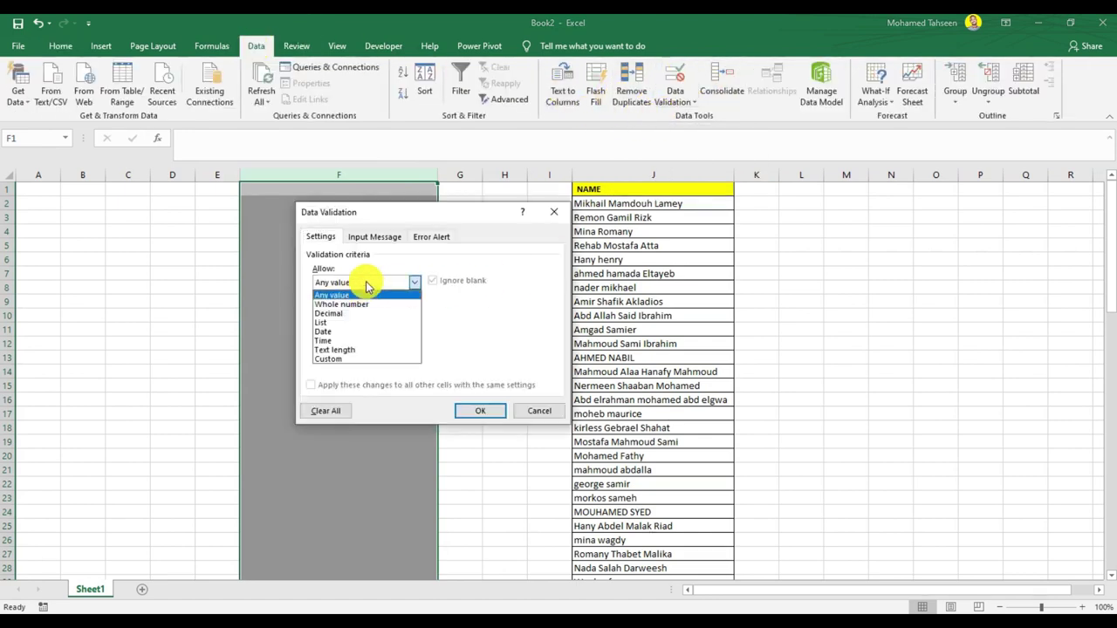
{"action": "left_click", "coordinate": [331, 324]}
{"action": "mouse_move", "coordinate": [708, 203]}
{"action": "left_mouse_down"}
{"action": "mouse_move", "coordinate": [729, 558]}
{"action": "mouse_move", "coordinate": [678, 553]}
{"action": "left_mouse_up"}
{"action": "left_click", "coordinate": [481, 411]}
Test the new name dropdown on F4, closing it without choosing, then select F2.
{"action": "scroll", "coordinate": [465, 283], "scroll_direction": "up", "scroll_amount": 15}
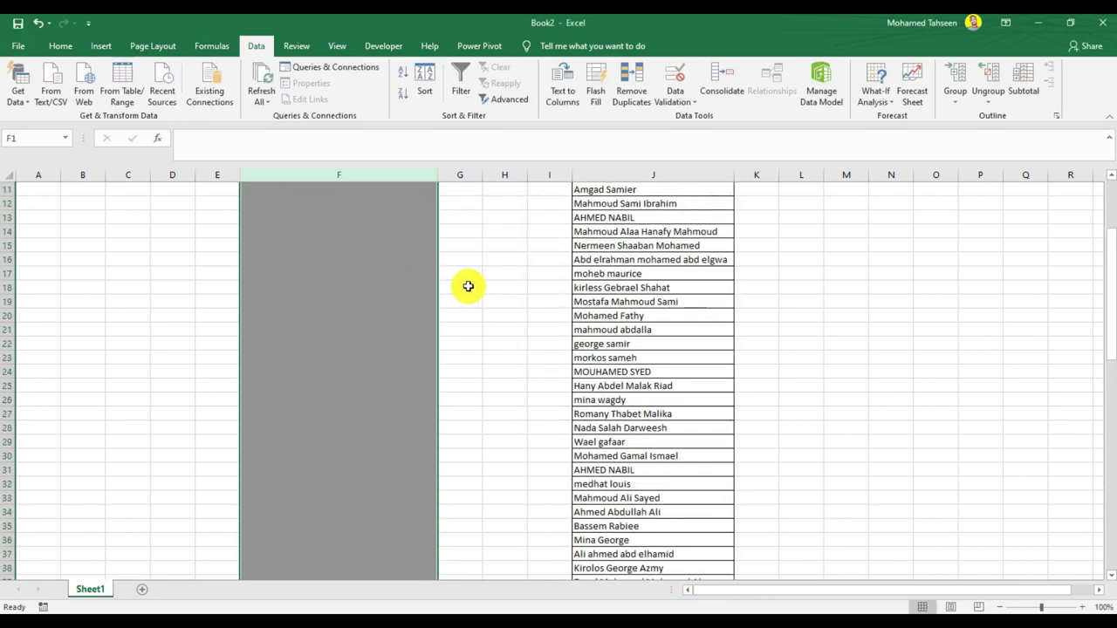
{"action": "scroll", "coordinate": [466, 287], "scroll_direction": "up", "scroll_amount": 4}
{"action": "left_click", "coordinate": [391, 232]}
{"action": "left_click", "coordinate": [443, 231]}
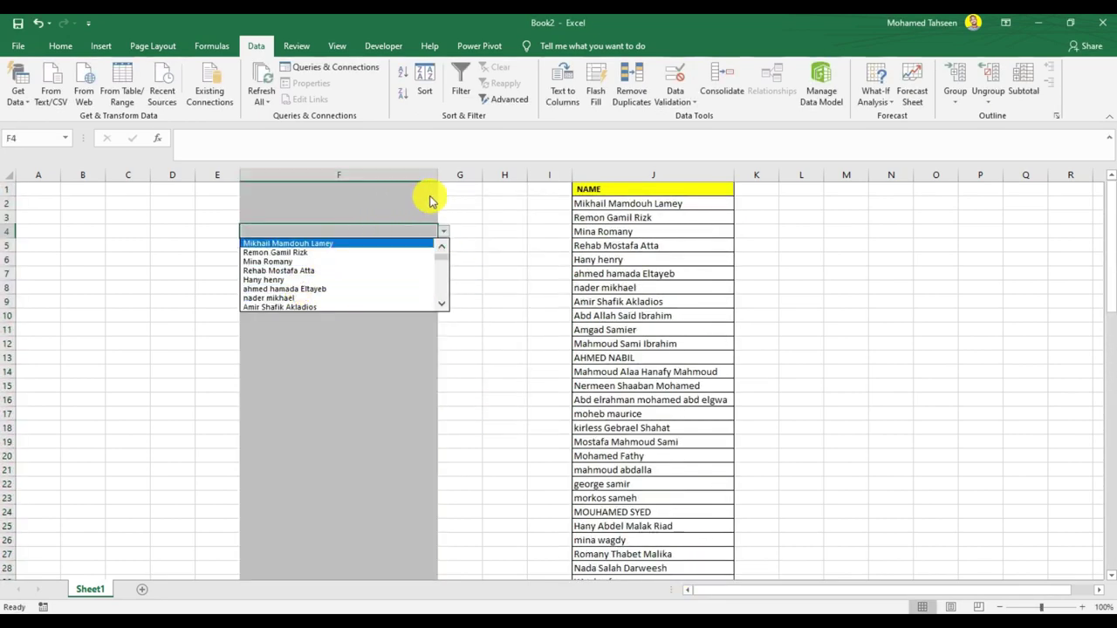
{"action": "left_click", "coordinate": [455, 197]}
{"action": "left_click", "coordinate": [376, 266]}
{"action": "left_click", "coordinate": [344, 204]}
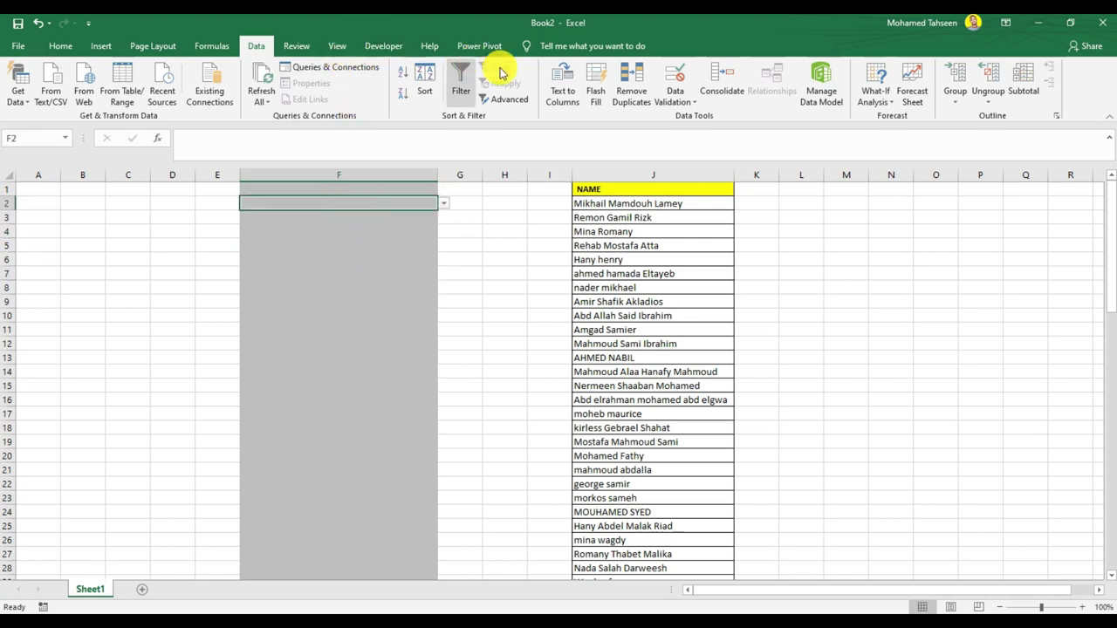
Check the ribbon customization options and return to the sheet.
{"action": "right_click", "coordinate": [543, 72]}
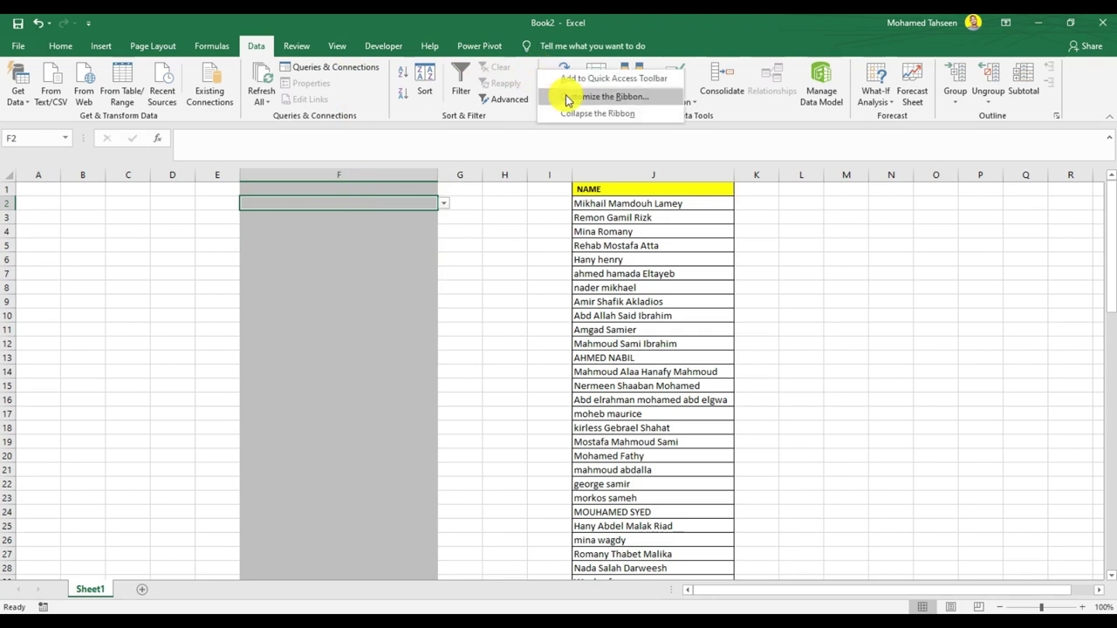
{"action": "left_click", "coordinate": [608, 128]}
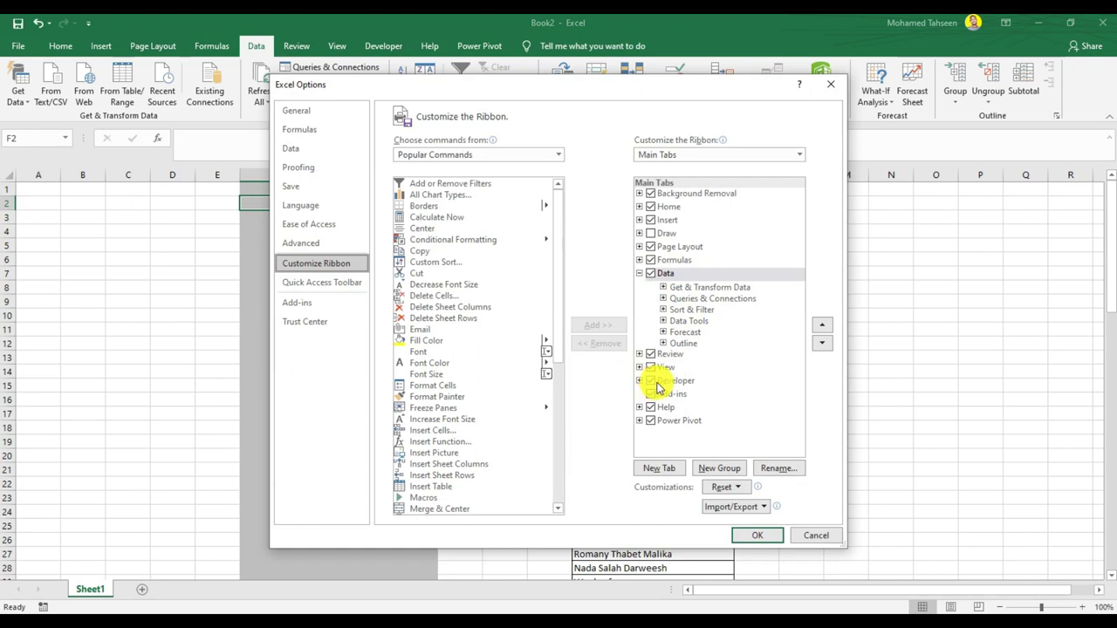
{"action": "left_click", "coordinate": [818, 539]}
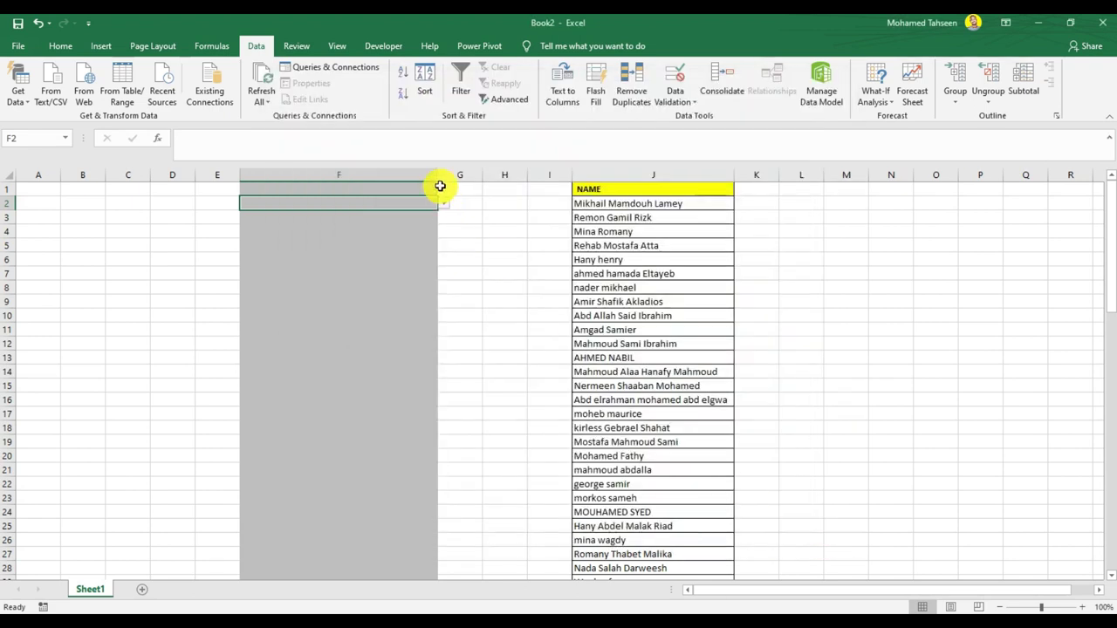
Draw an ActiveX combo box over column F, rows 4–5, and show its properties.
{"action": "left_click", "coordinate": [395, 49]}
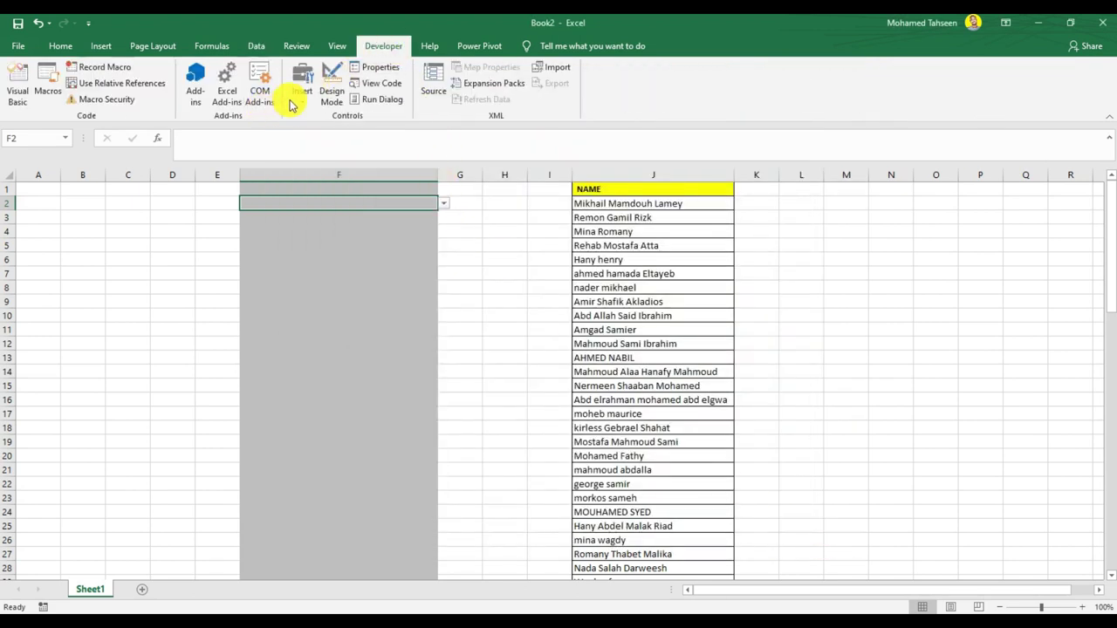
{"action": "left_click", "coordinate": [302, 98]}
{"action": "left_click", "coordinate": [306, 177]}
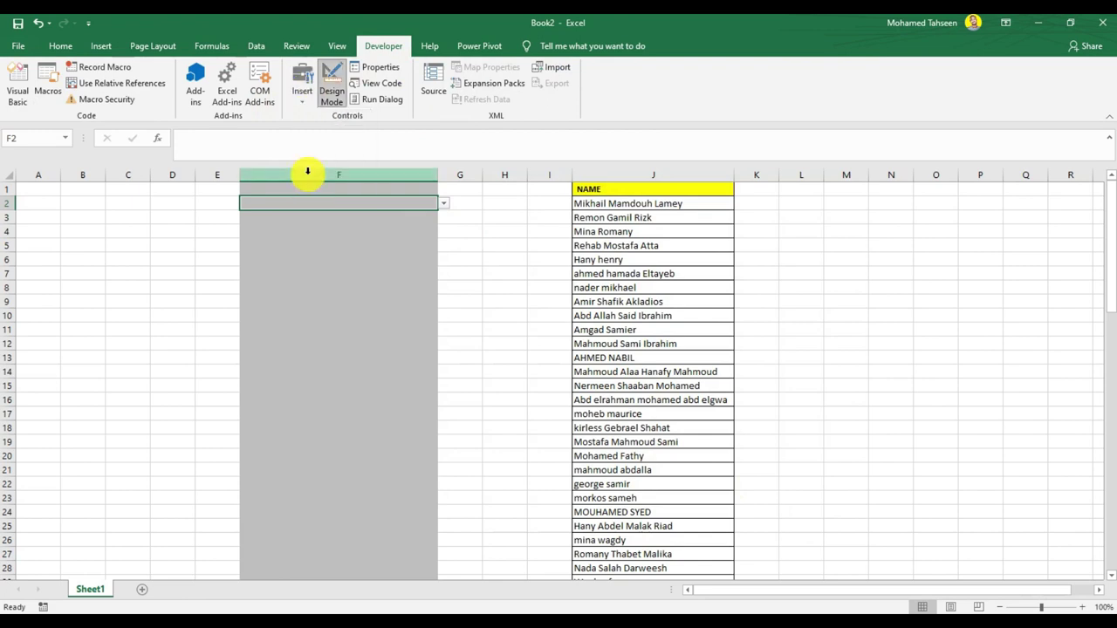
{"action": "left_click_drag", "start_coordinate": [278, 231], "coordinate": [407, 259]}
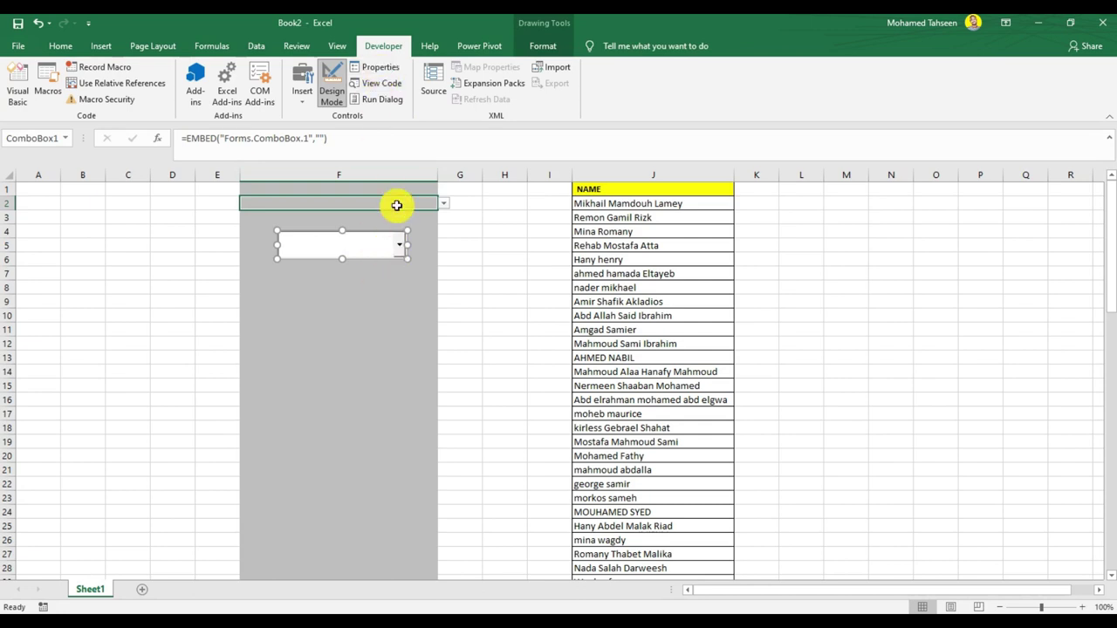
{"action": "left_click", "coordinate": [388, 70]}
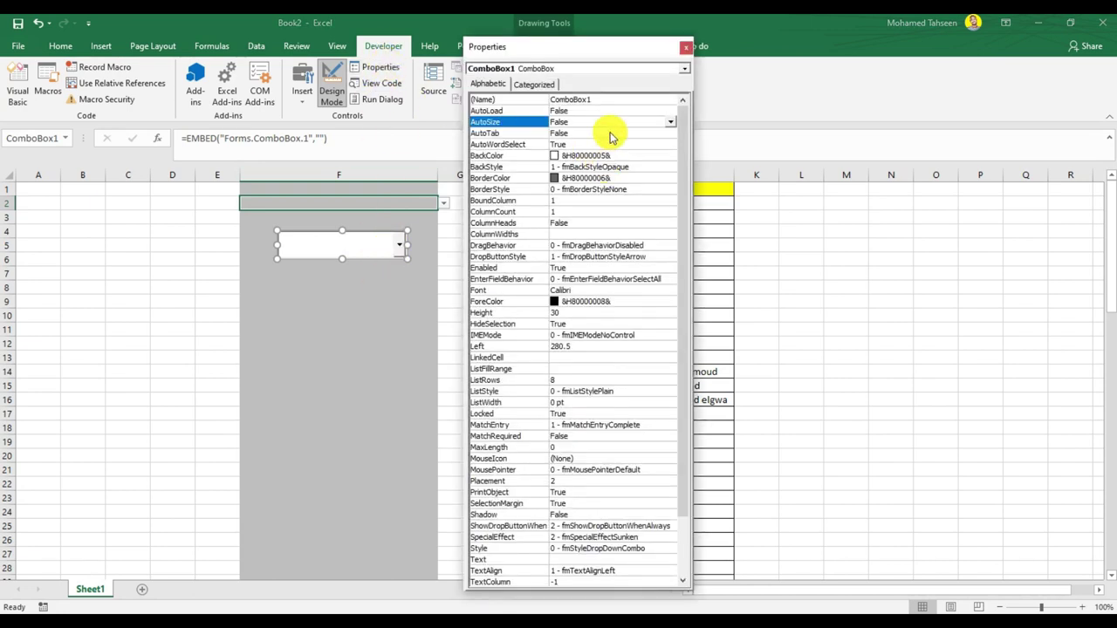
Rename the combo box from ComboBox1 to Droplistemp in its (Name) property.
{"action": "left_click", "coordinate": [631, 101]}
{"action": "left_click", "coordinate": [524, 101]}
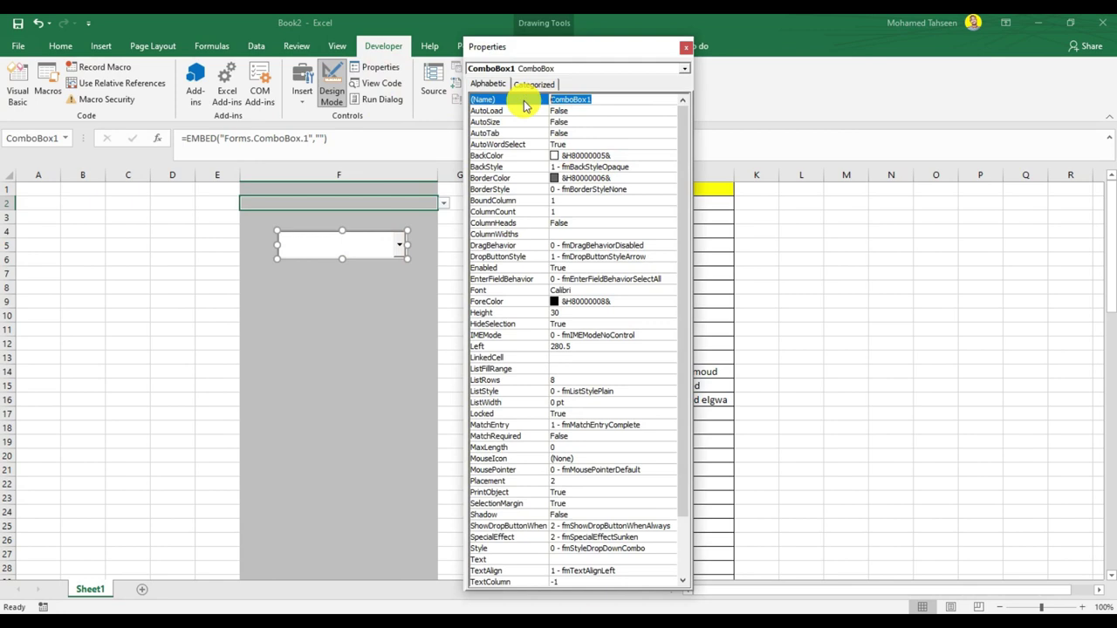
{"action": "type", "text": "Droplistemp"}
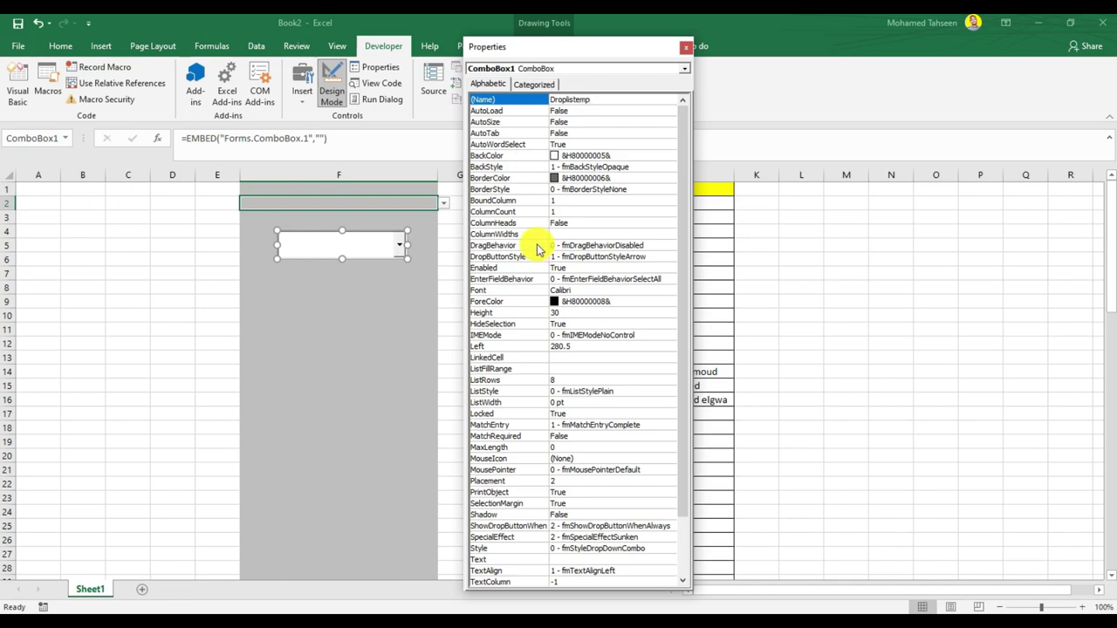
{"action": "key", "text": "Return"}
Copy the control name DropListTemp from the DropList code in Notepad, then minimize Notepad.
{"action": "key", "text": "alt+Tab"}
{"action": "left_click", "coordinate": [439, 243]}
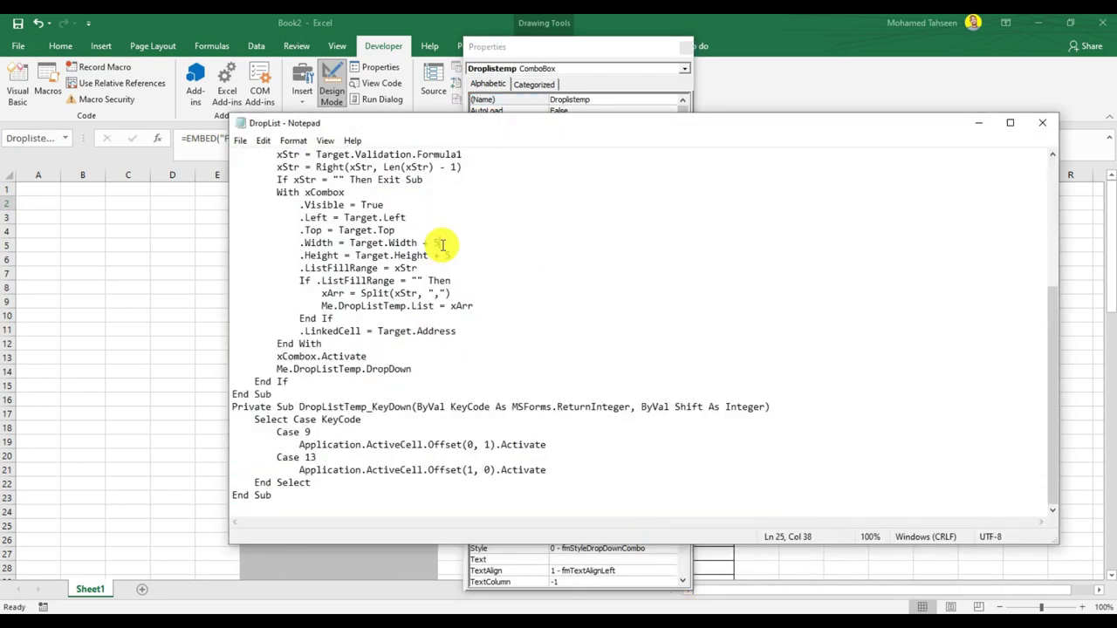
{"action": "scroll", "coordinate": [439, 242], "scroll_direction": "up", "scroll_amount": 5}
{"action": "left_click", "coordinate": [424, 255]}
{"action": "left_click_drag", "start_coordinate": [424, 255], "coordinate": [493, 254]}
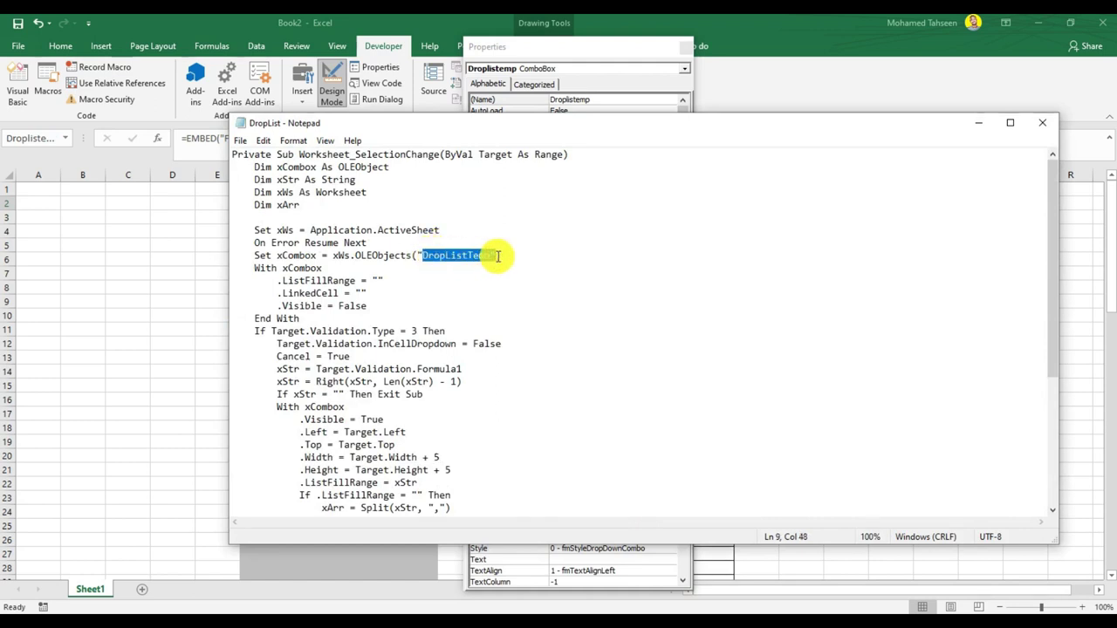
{"action": "right_click", "coordinate": [488, 256]}
{"action": "left_click", "coordinate": [518, 303]}
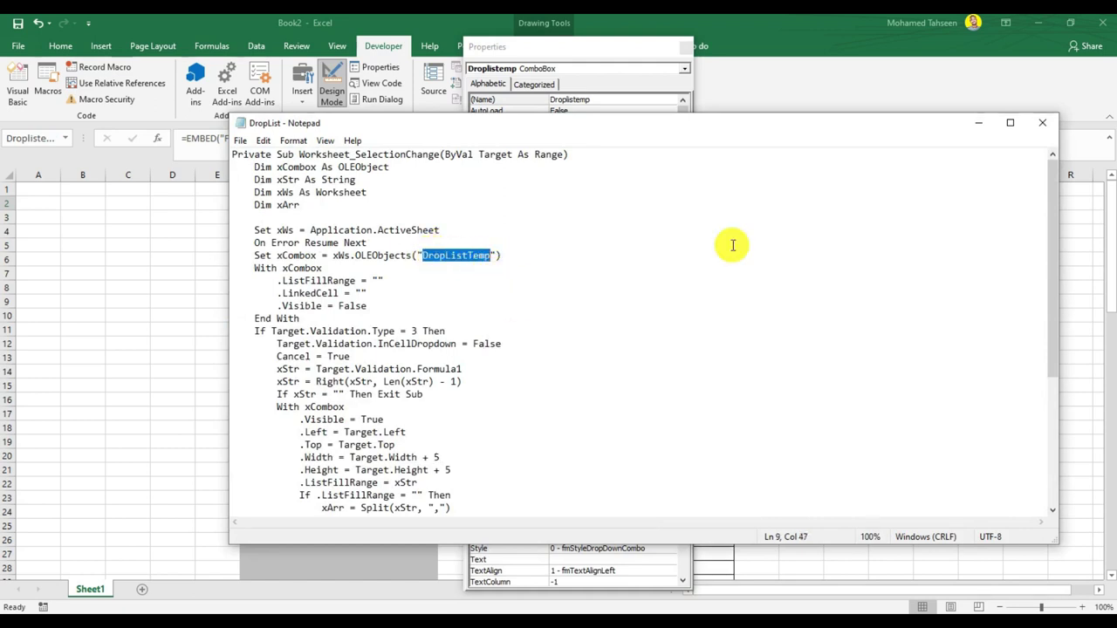
{"action": "left_click", "coordinate": [978, 122]}
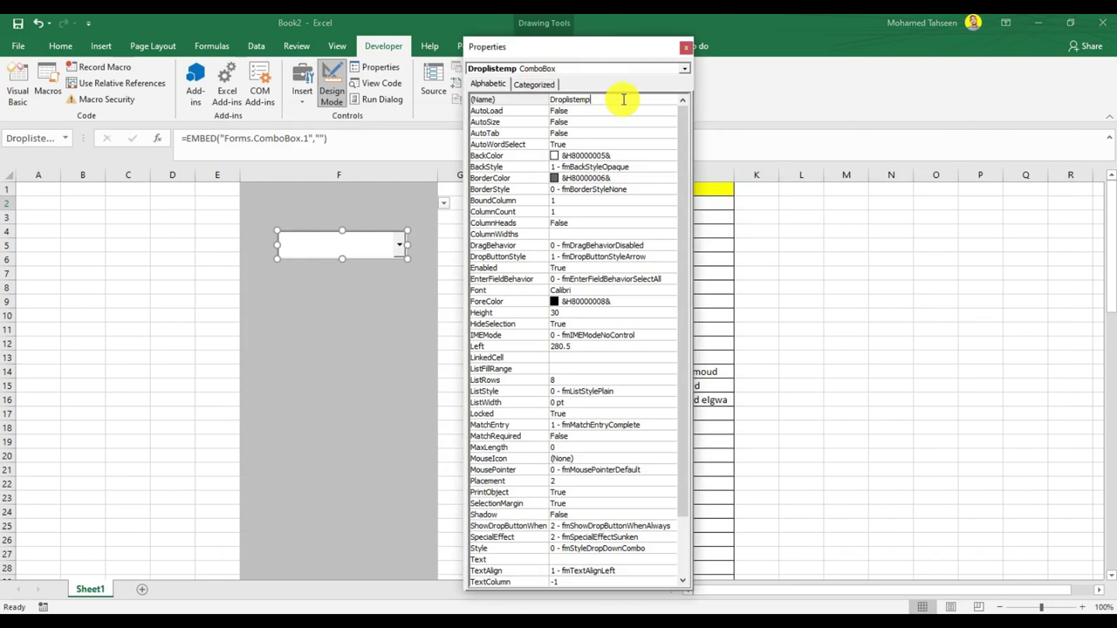
Paste DropListTemp as the combo box's (Name) and close the Properties window.
{"action": "left_click_drag", "start_coordinate": [615, 99], "coordinate": [537, 97]}
{"action": "key", "text": "ctrl+v"}
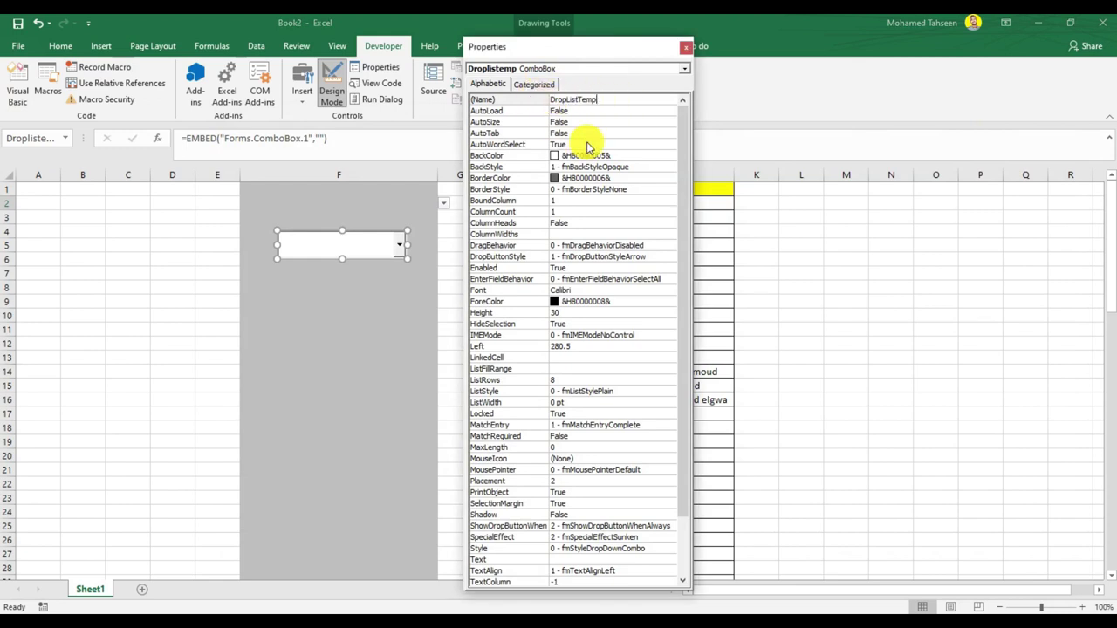
{"action": "left_click", "coordinate": [607, 181]}
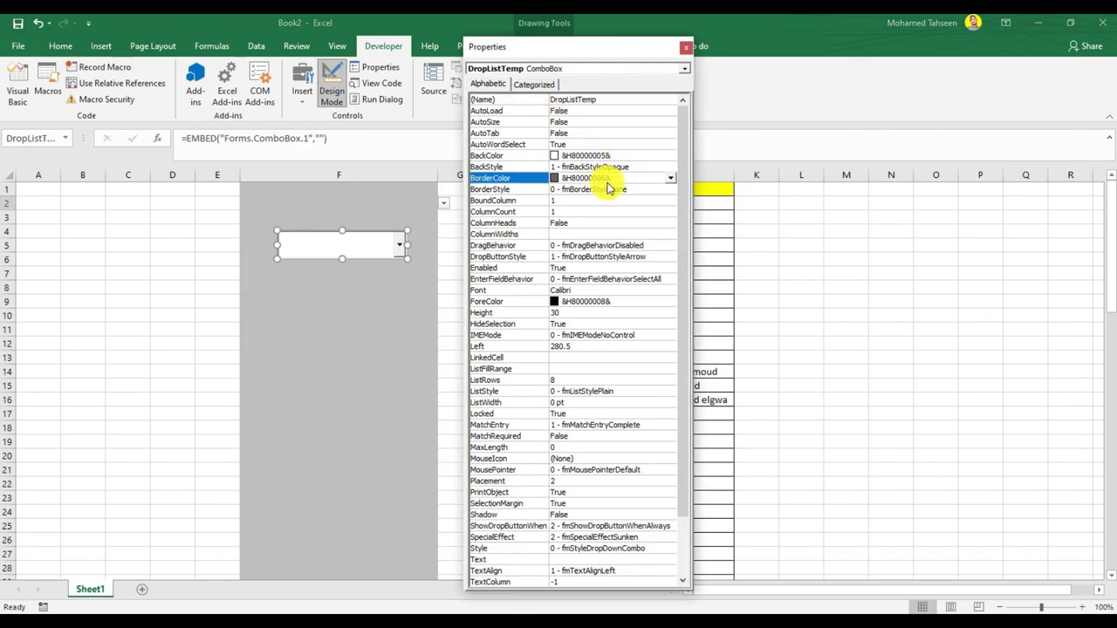
{"action": "left_click", "coordinate": [684, 50]}
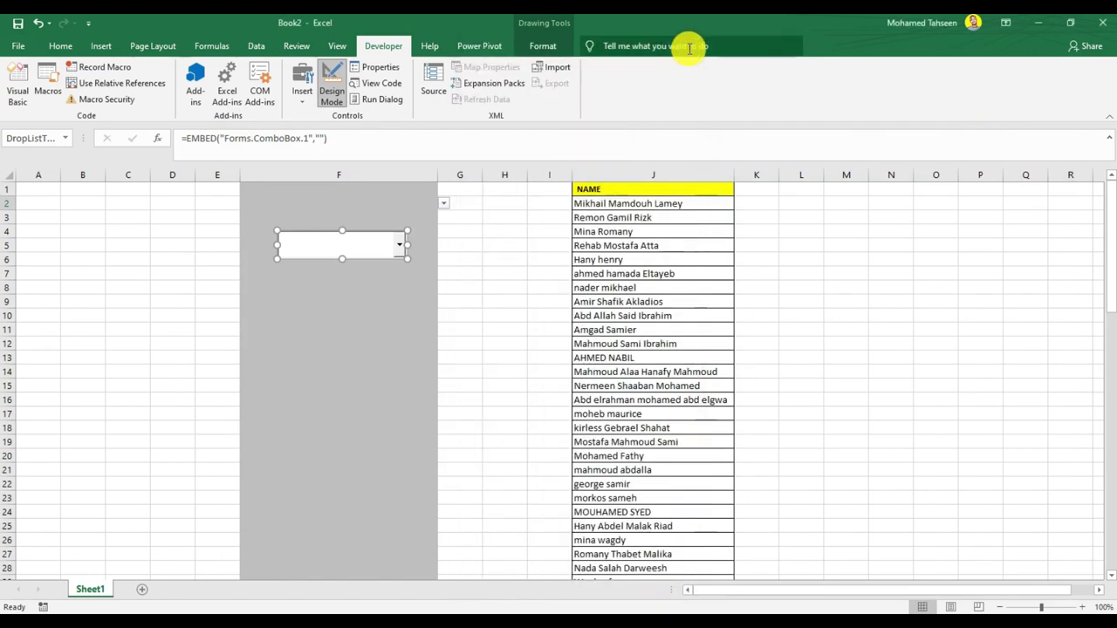
Turn off Design Mode, then copy the entire DropList macro code from Notepad.
{"action": "left_click", "coordinate": [332, 94]}
{"action": "left_click", "coordinate": [467, 285]}
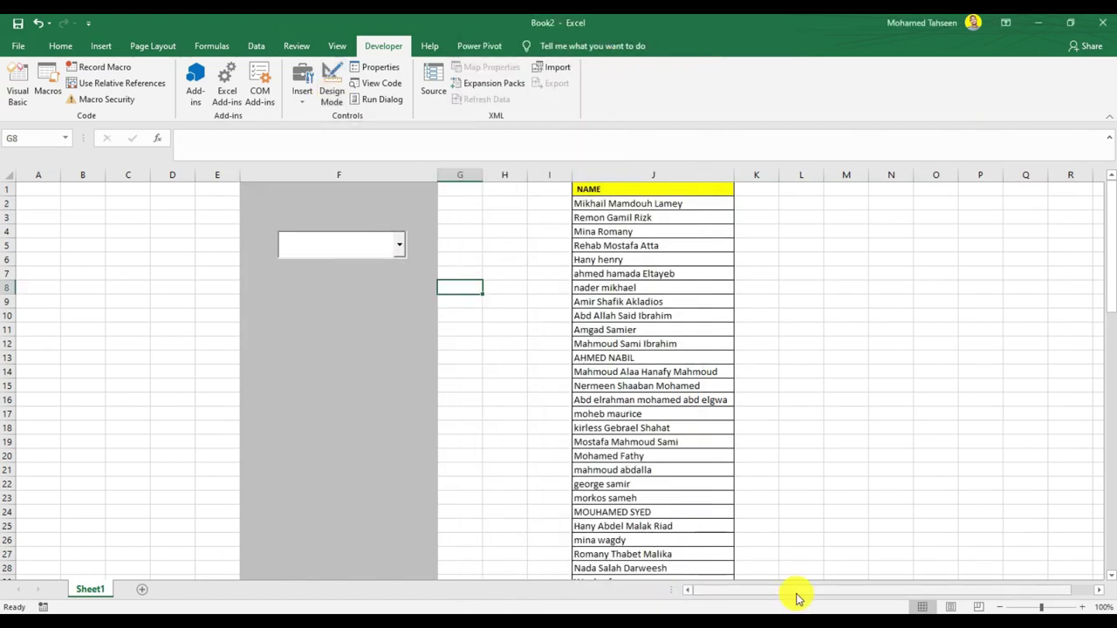
{"action": "key", "text": "alt+Tab"}
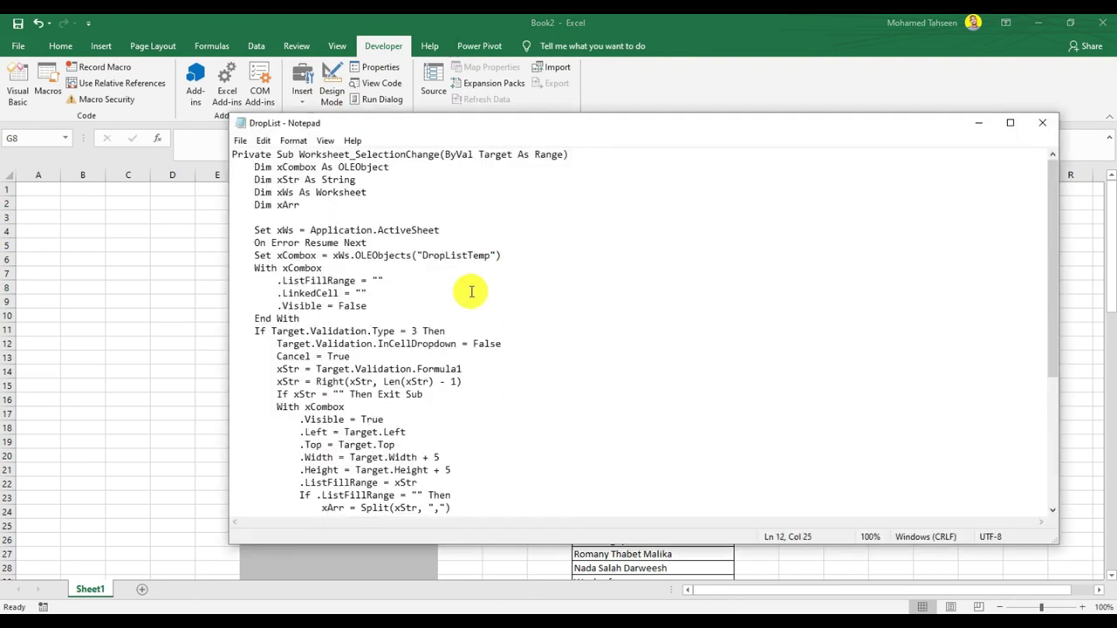
{"action": "key", "text": "ctrl+a"}
{"action": "right_click", "coordinate": [322, 293]}
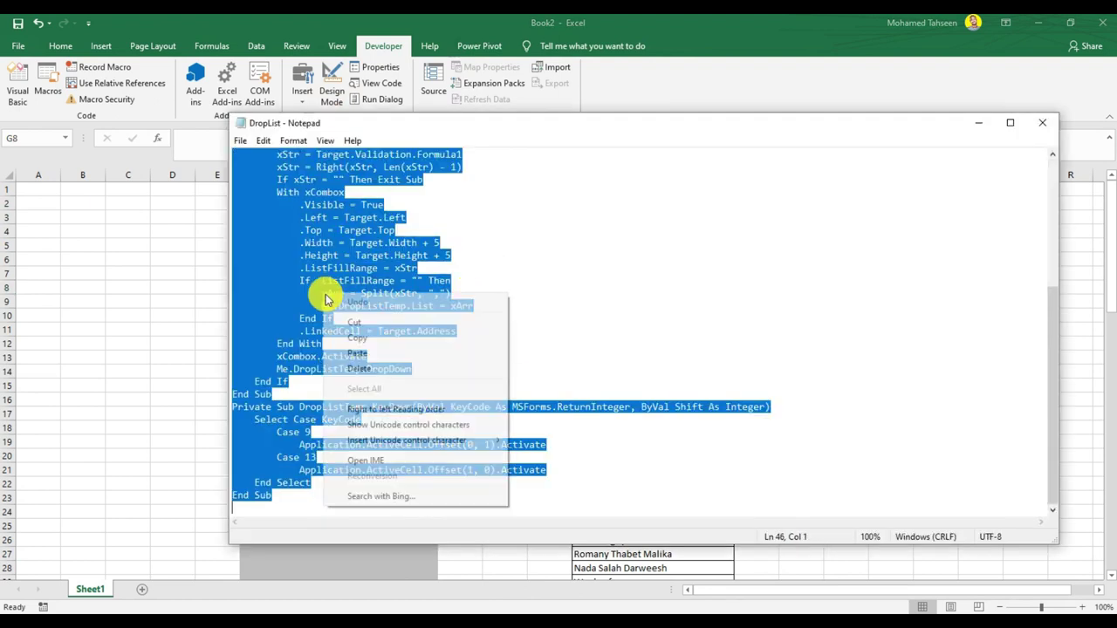
{"action": "left_click", "coordinate": [349, 334]}
{"action": "left_click", "coordinate": [979, 125]}
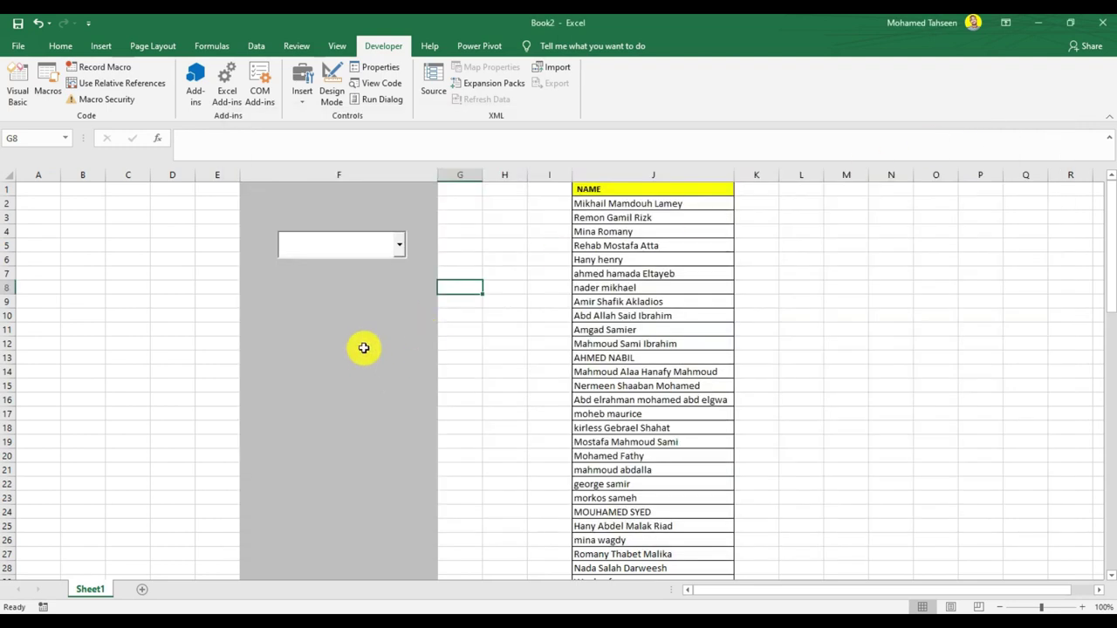
Paste the DropList macro into Sheet1's code module and close the VBA editor with Alt+Q.
{"action": "right_click", "coordinate": [94, 592]}
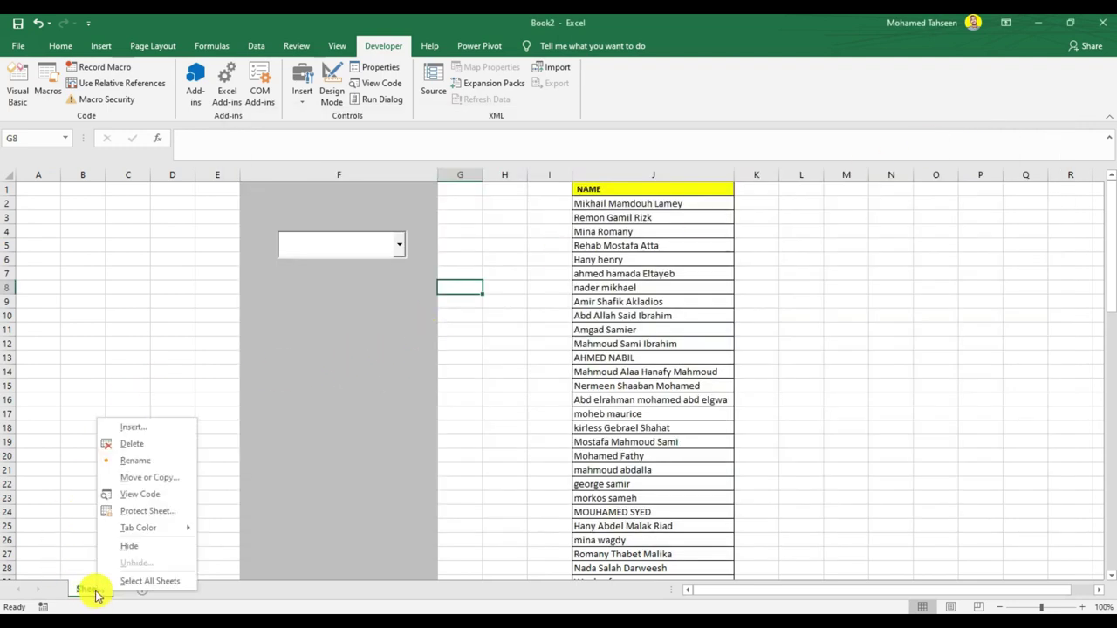
{"action": "left_click", "coordinate": [155, 497]}
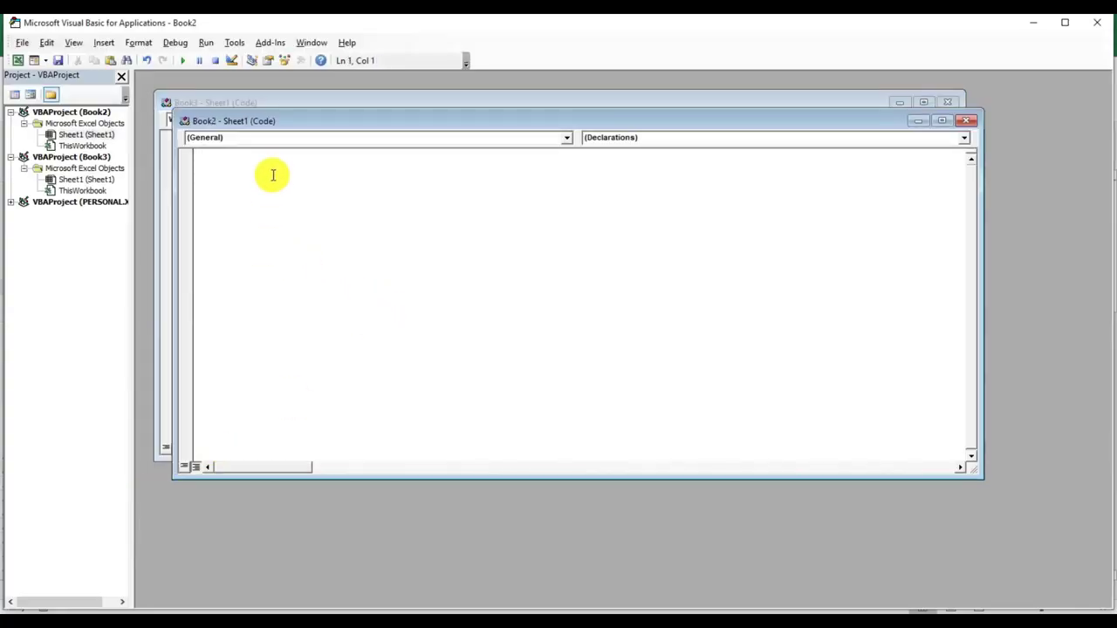
{"action": "right_click", "coordinate": [274, 168]}
{"action": "left_click", "coordinate": [307, 209]}
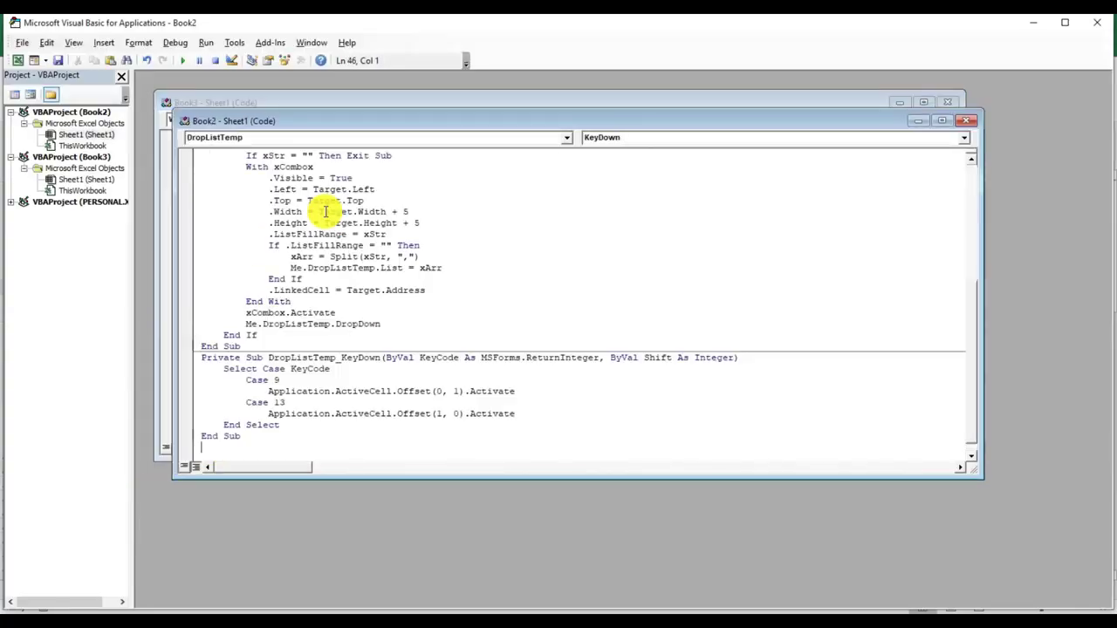
{"action": "key", "text": "alt+q"}
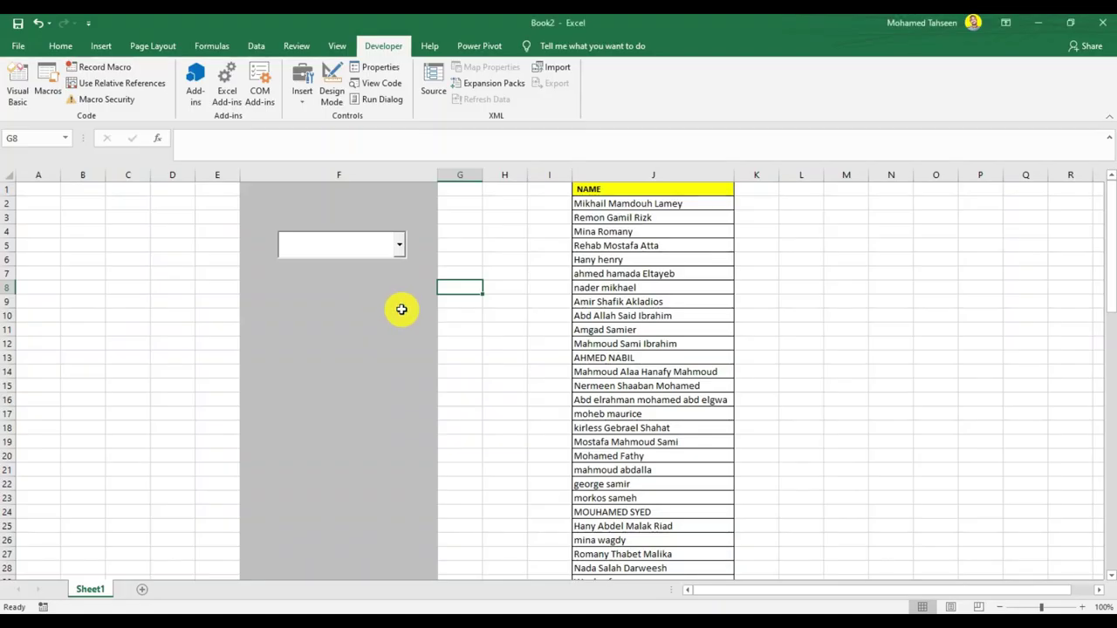
Fill F2–F5 and F10 with names the combo box autocompletes from each name's first letters.
{"action": "left_click", "coordinate": [531, 244]}
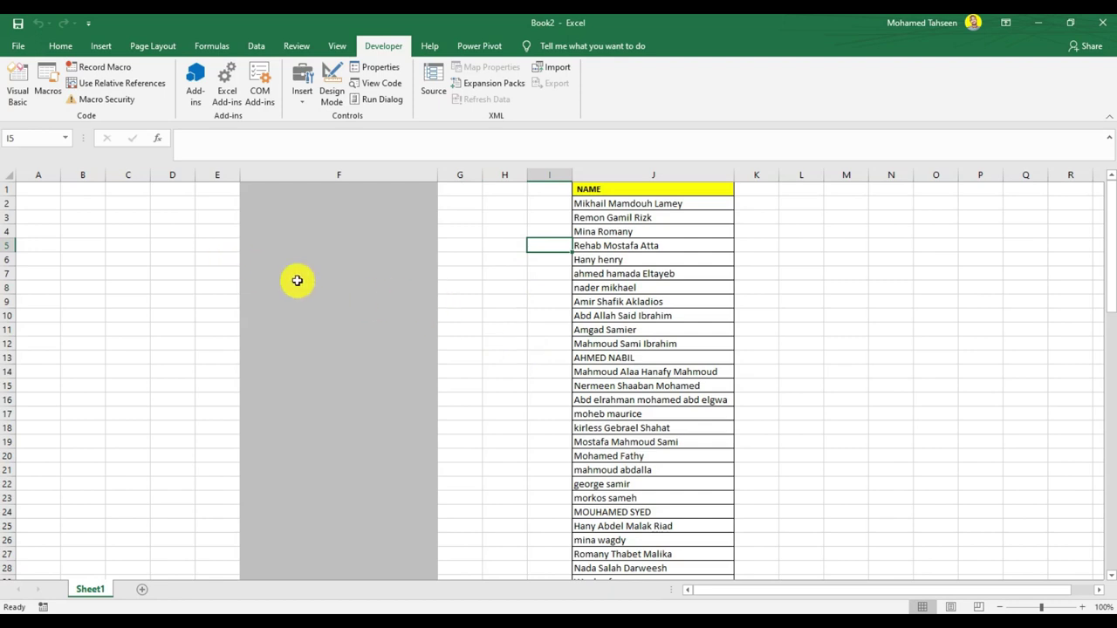
{"action": "left_click", "coordinate": [352, 224]}
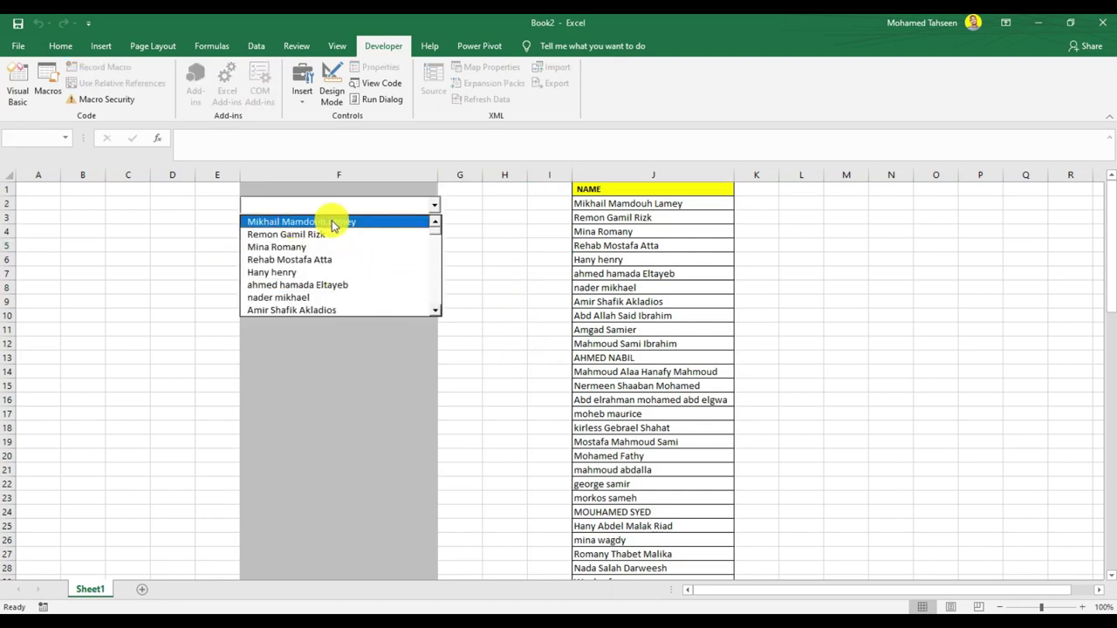
{"action": "type", "text": "moheb maurice"}
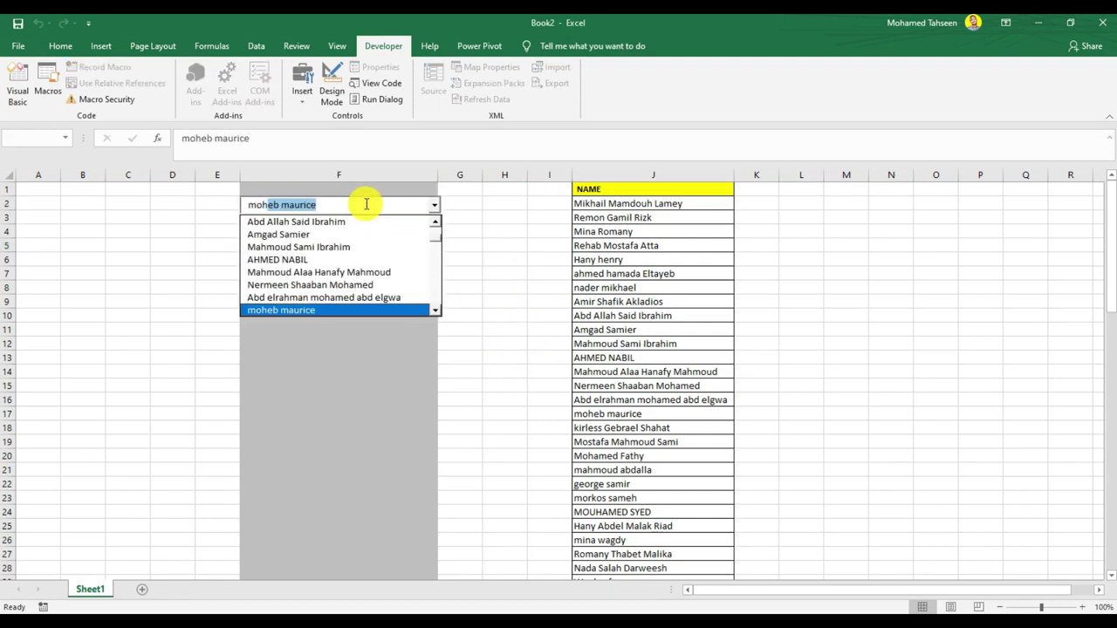
{"action": "type", "text": "ham"}
{"action": "key", "text": "Return"}
{"action": "type", "text": "nader mikhael"}
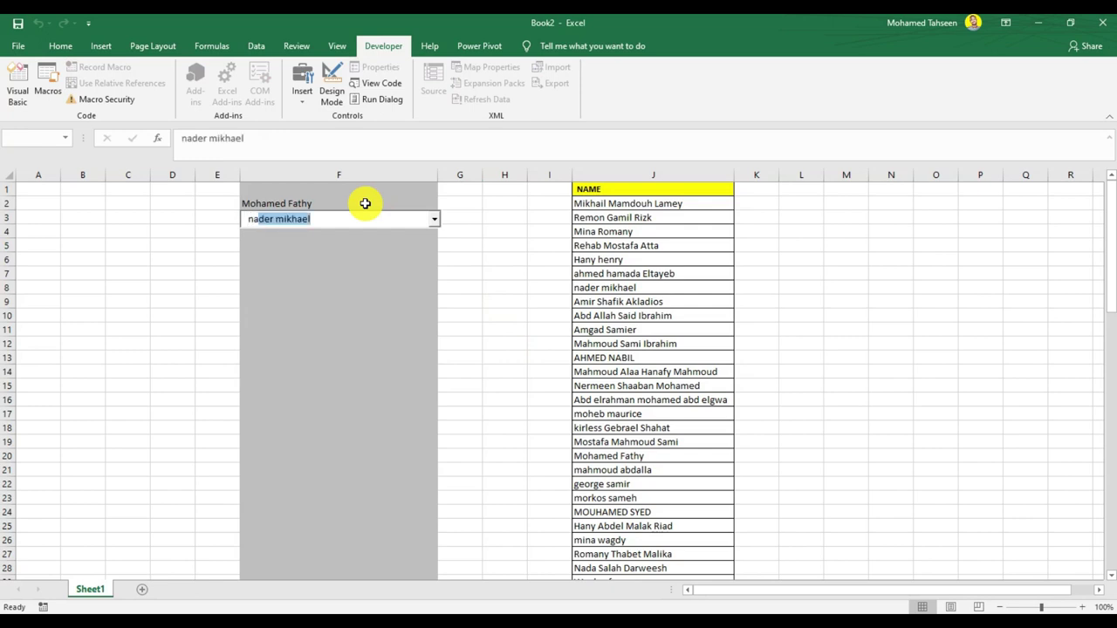
{"action": "key", "text": "Return"}
{"action": "type", "text": "r"}
{"action": "key", "text": "Return"}
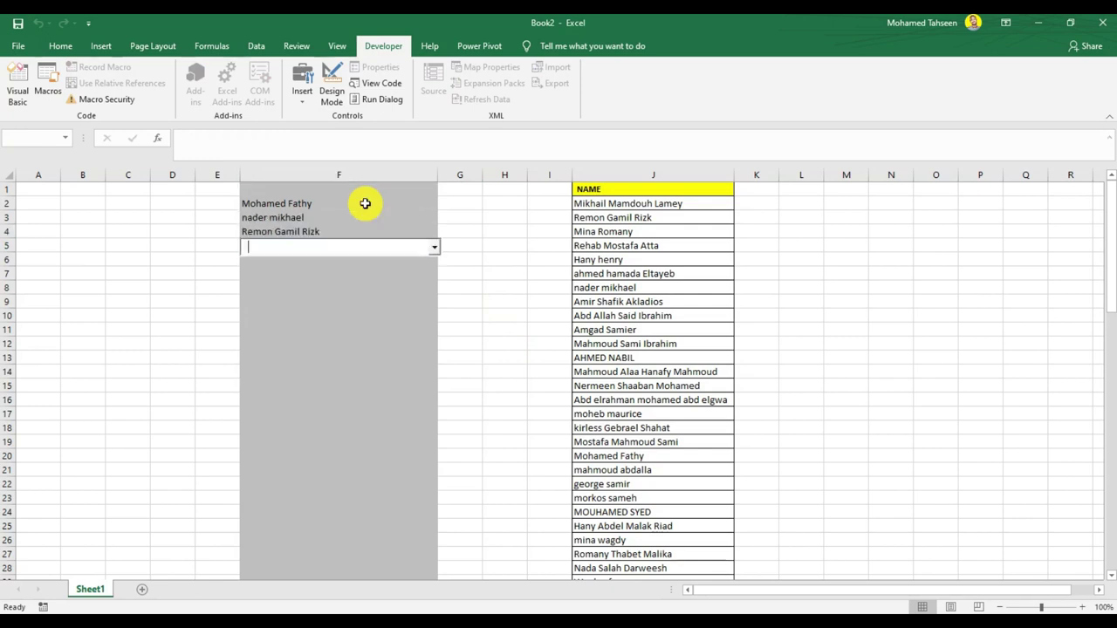
{"action": "type", "text": "Emad Mohamed Mohamed Abaas"}
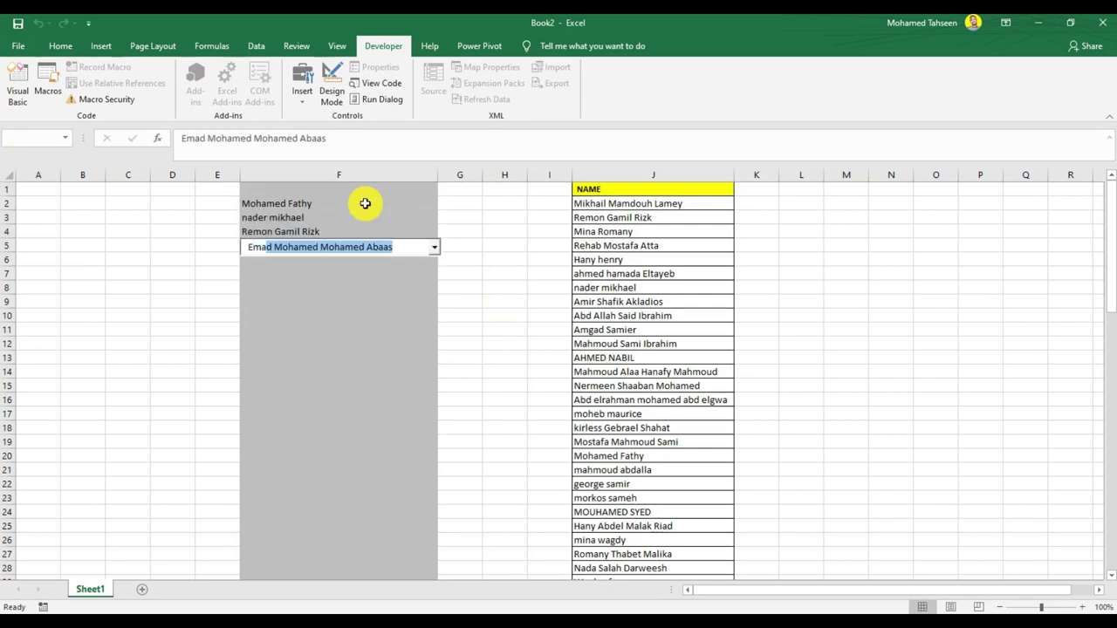
{"action": "left_click", "coordinate": [419, 245]}
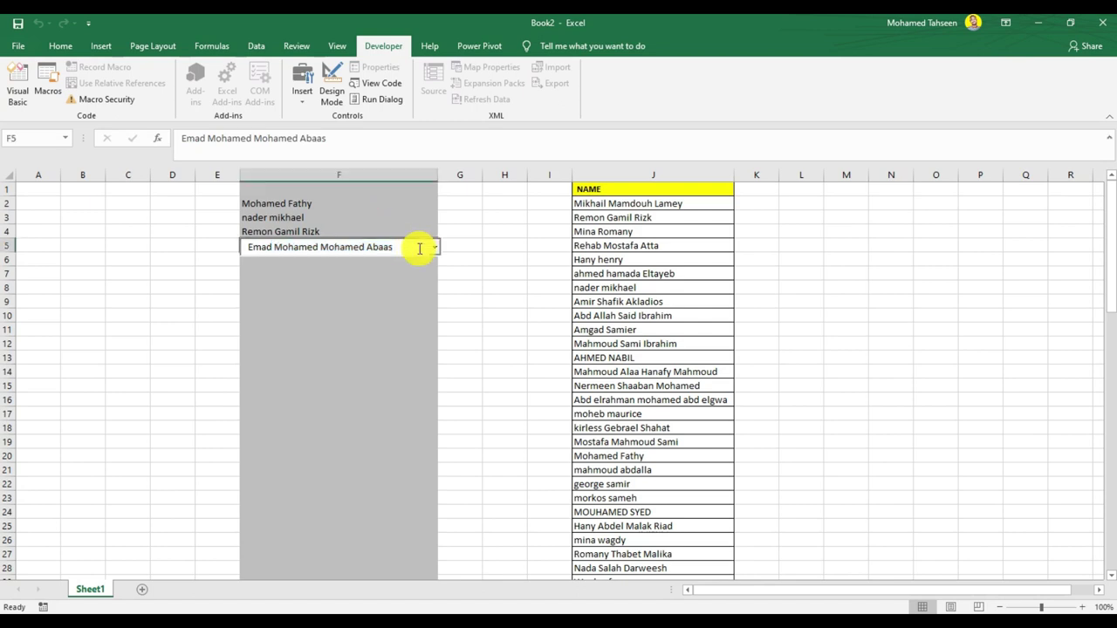
{"action": "left_click", "coordinate": [329, 316]}
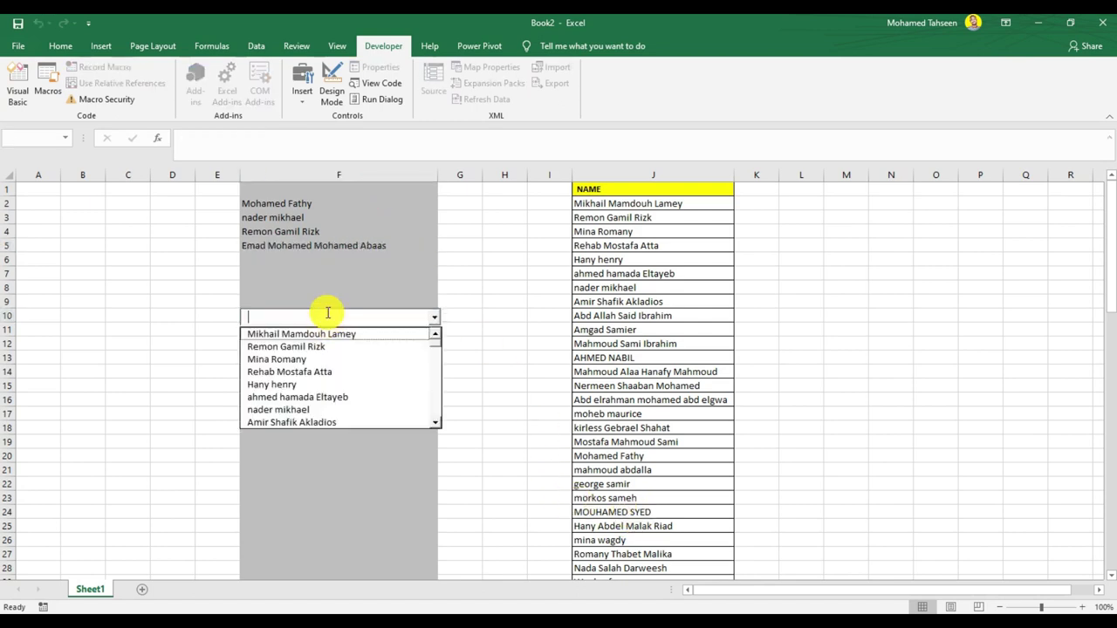
{"action": "type", "text": "MOUHAMED SYED"}
{"action": "key", "text": "Return"}
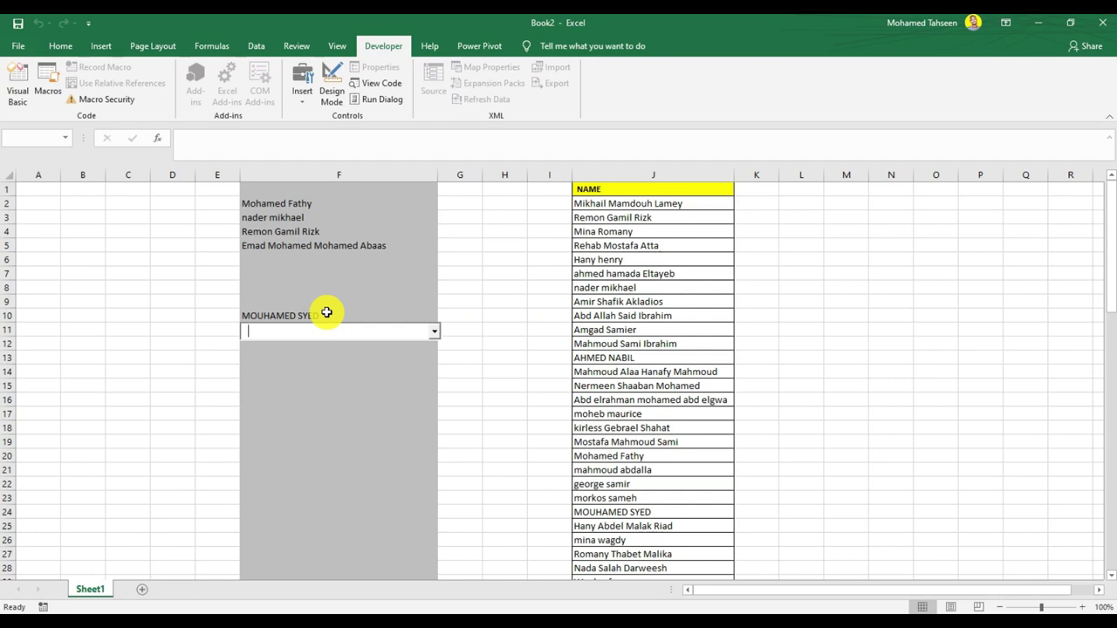
Check that the dropdown appears on lower column F cells like F14 and hides elsewhere.
{"action": "left_click", "coordinate": [474, 304]}
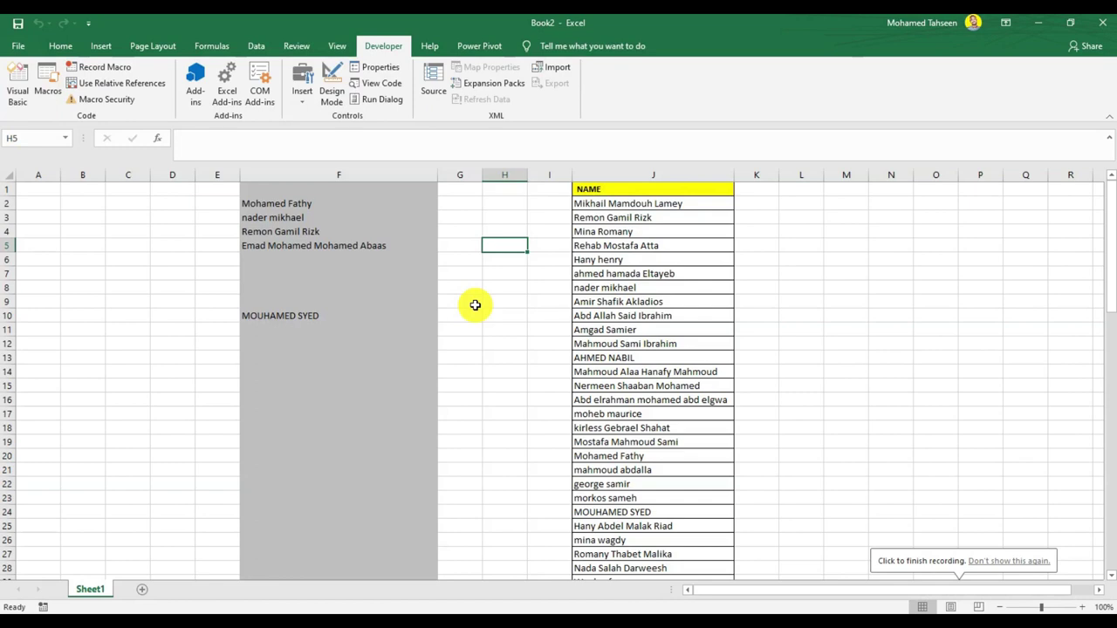
{"action": "left_click", "coordinate": [309, 252]}
{"action": "left_click", "coordinate": [381, 418]}
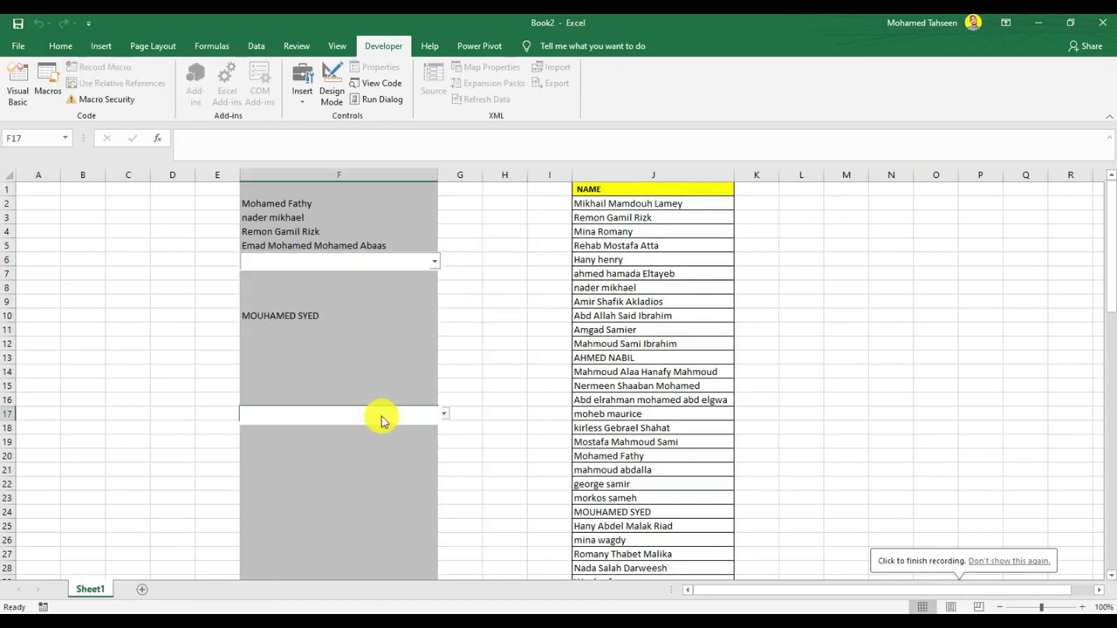
{"action": "left_click", "coordinate": [287, 370]}
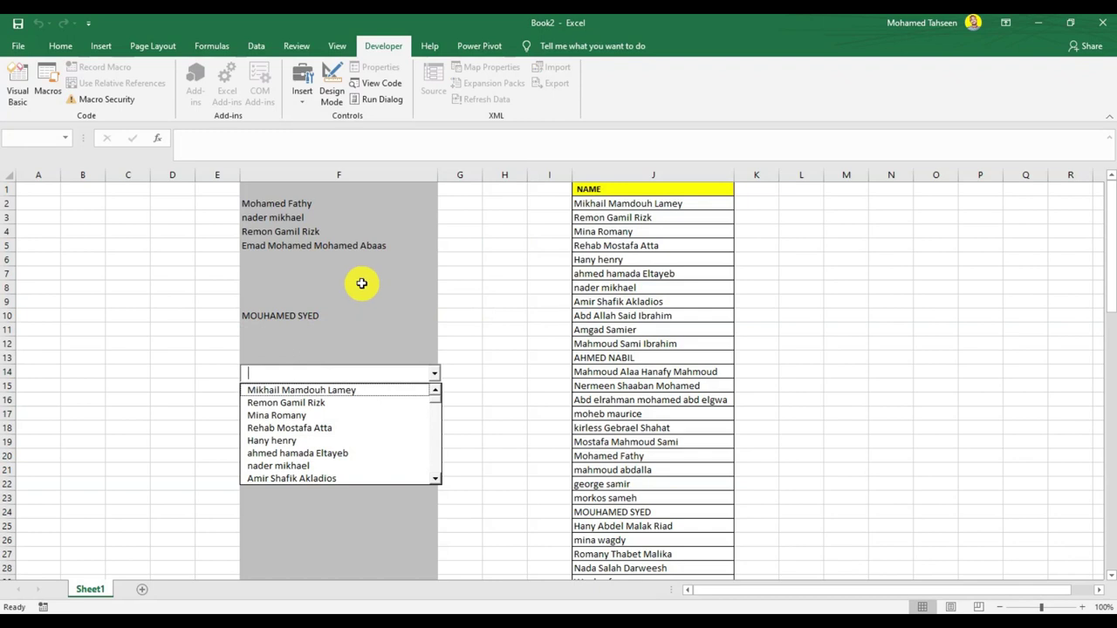
{"action": "left_click", "coordinate": [496, 273]}
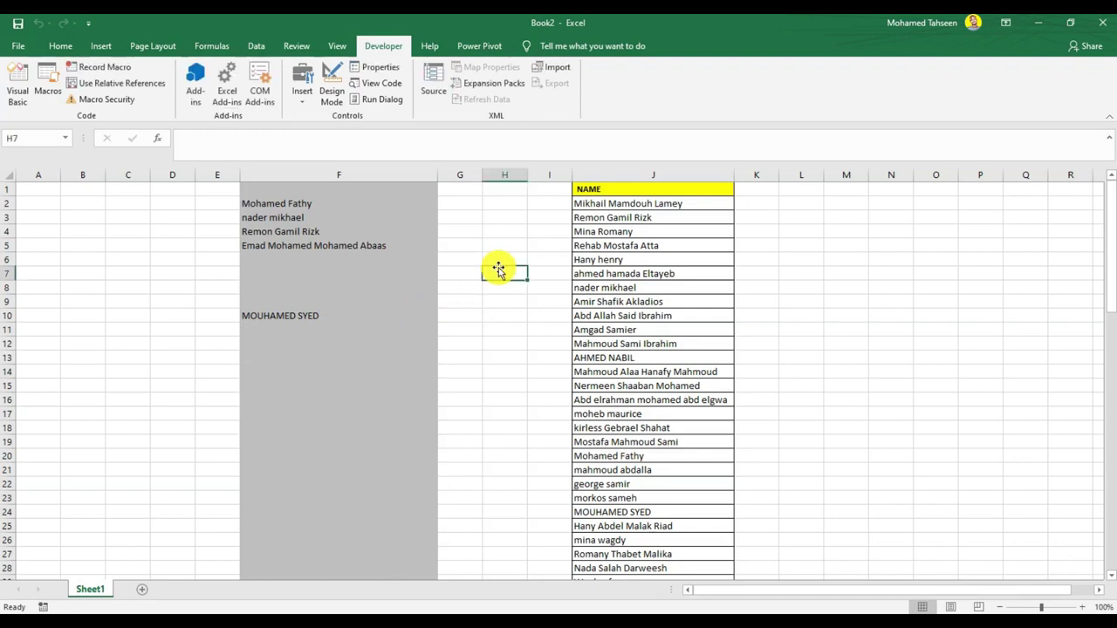
Save the workbook to the Desktop as 'Drop list' in Excel Macro-Enabled Workbook format.
{"action": "left_click", "coordinate": [20, 26]}
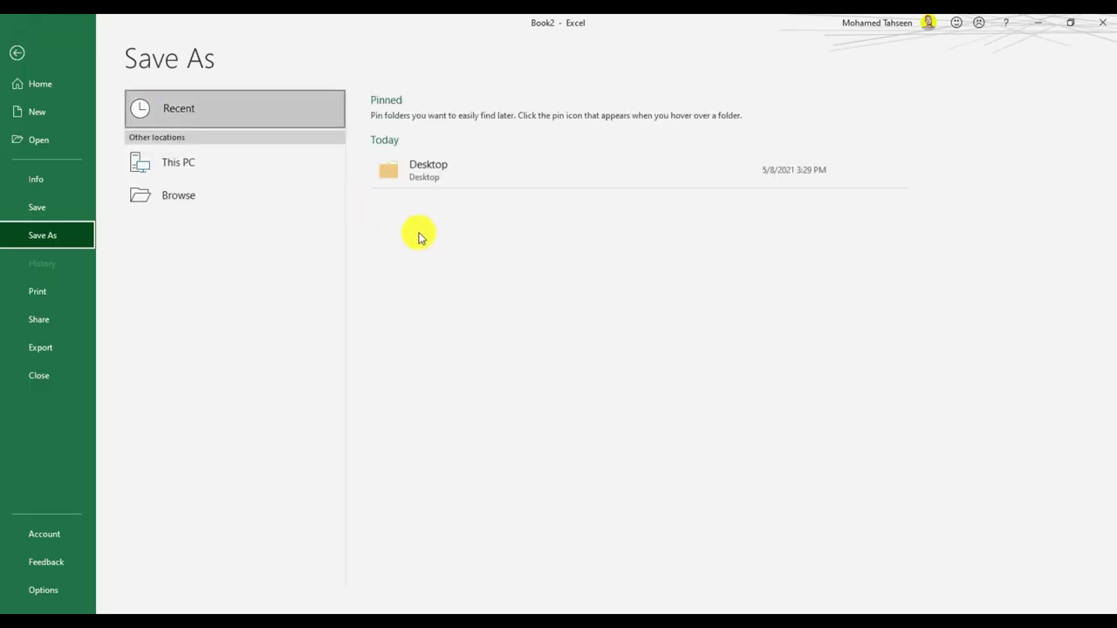
{"action": "left_click", "coordinate": [465, 166]}
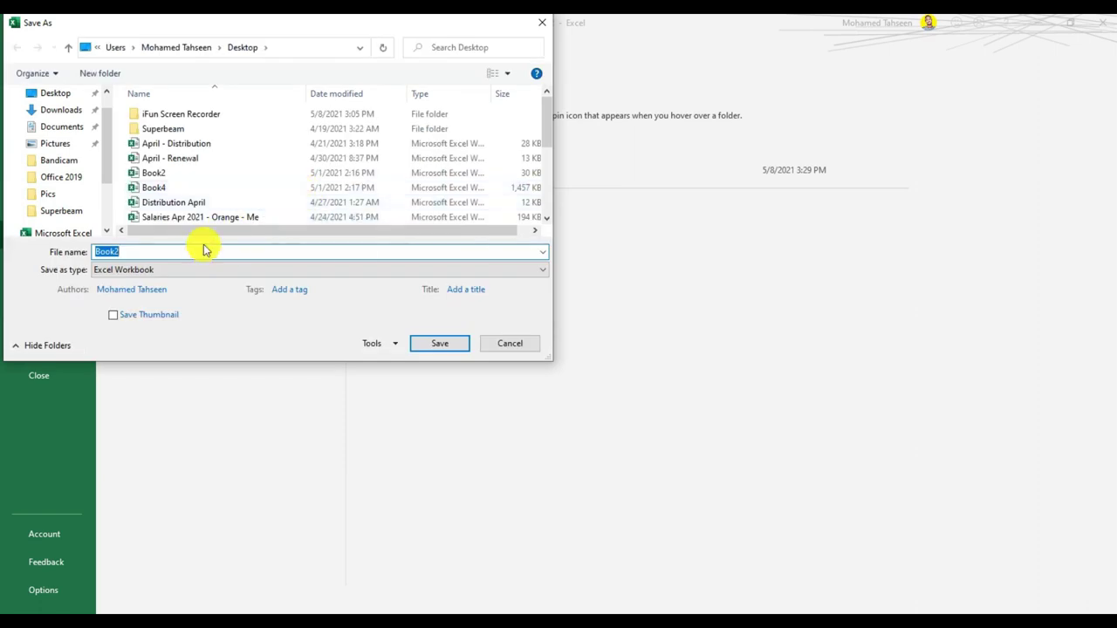
{"action": "type", "text": "Mo"}
{"action": "key", "text": "BackSpace"}
{"action": "key", "text": "BackSpace"}
{"action": "type", "text": "Dr"}
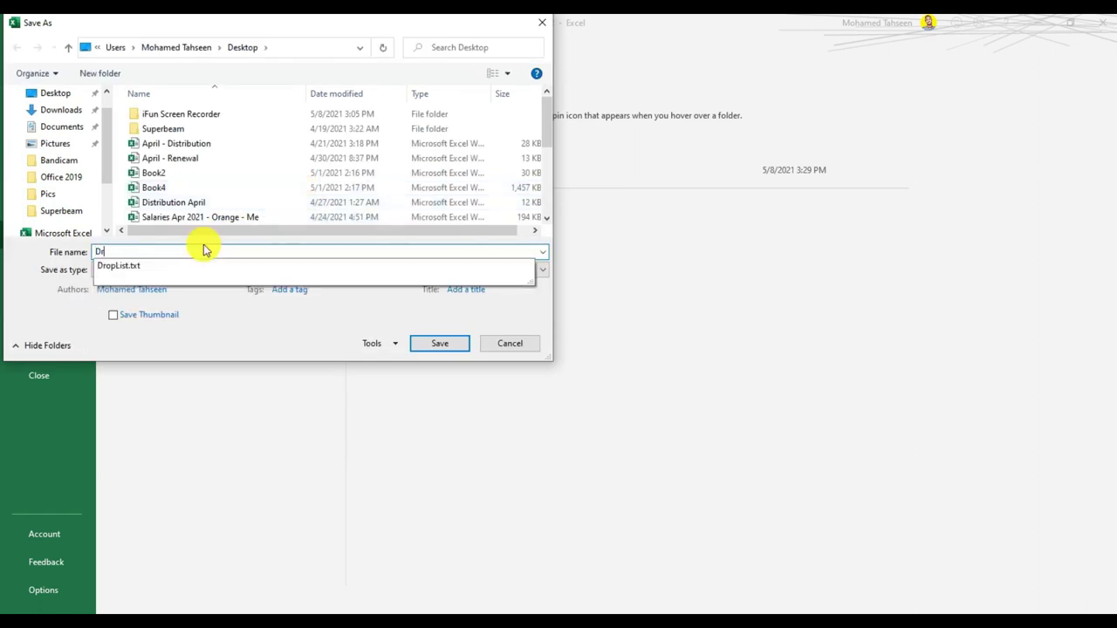
{"action": "type", "text": "op"}
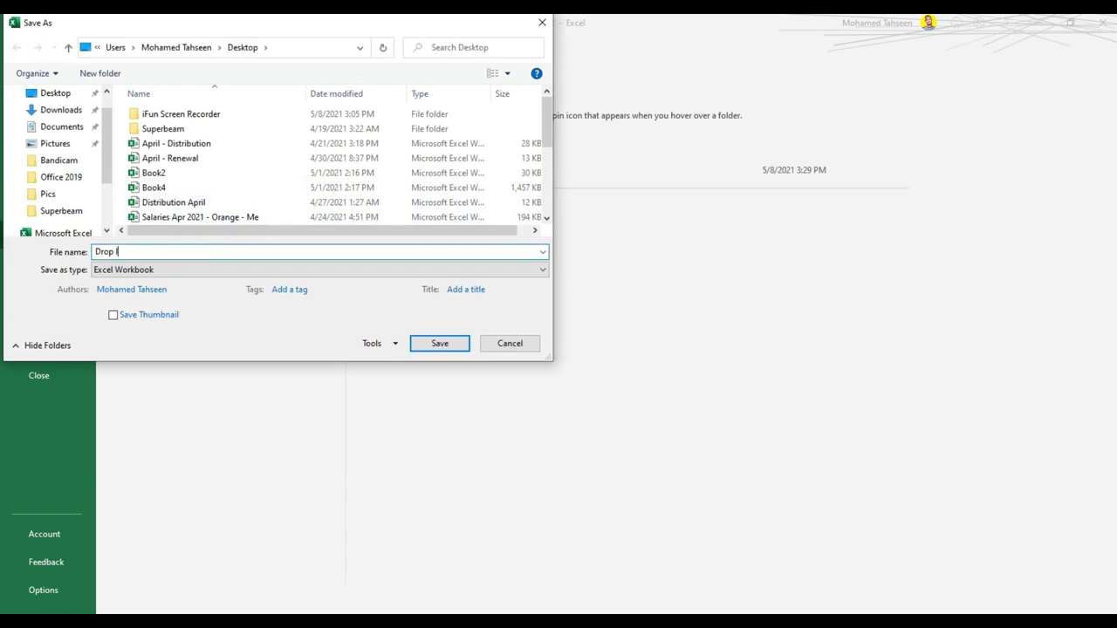
{"action": "type", "text": " list"}
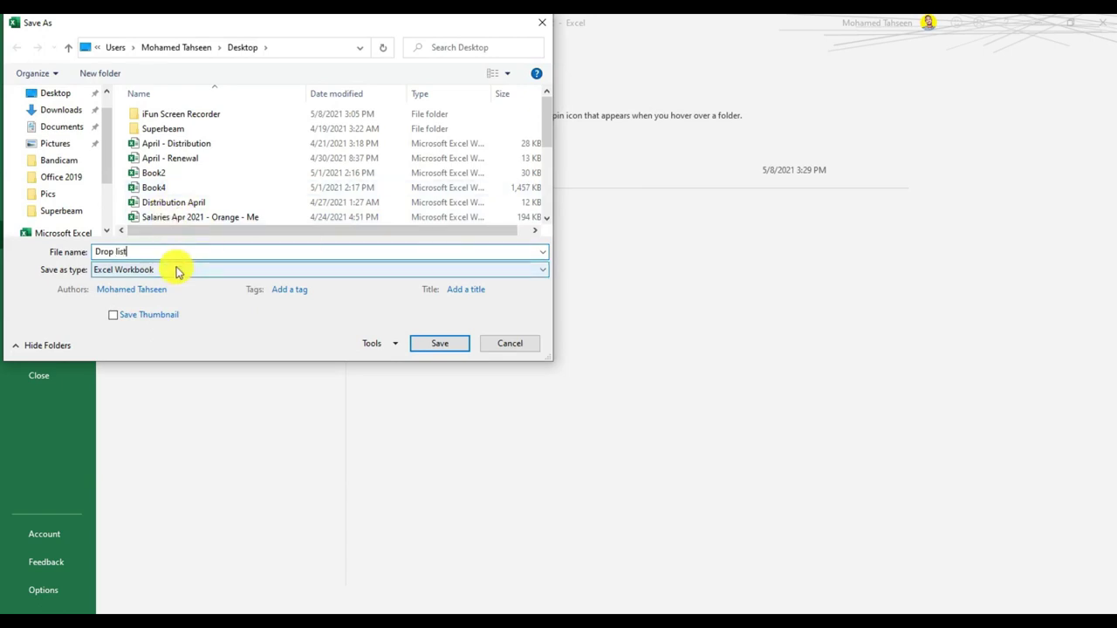
{"action": "left_click", "coordinate": [133, 270]}
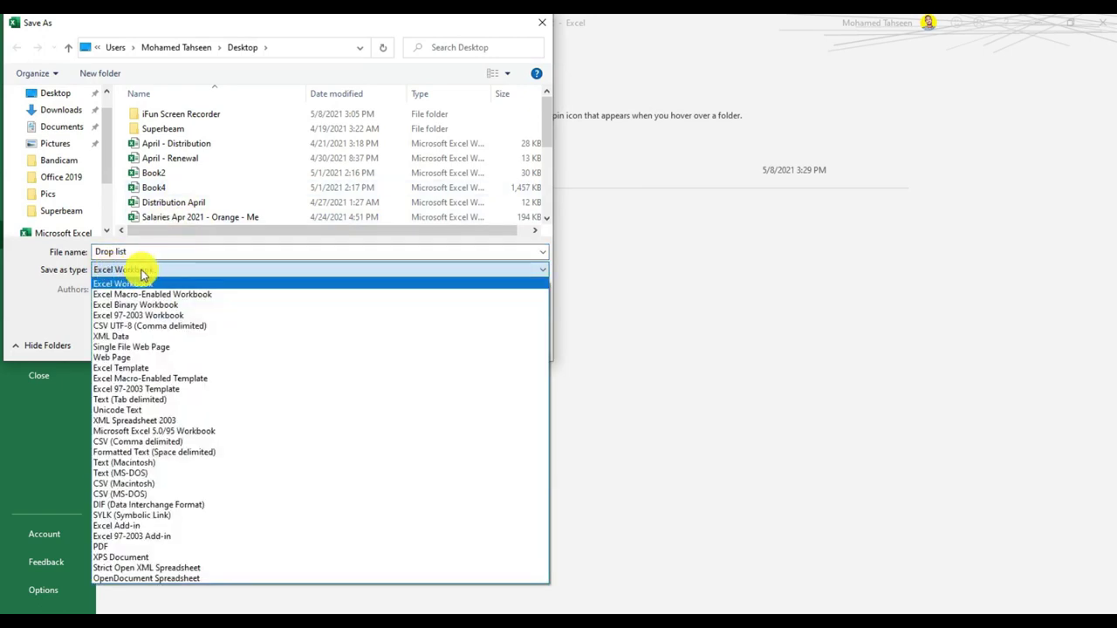
{"action": "left_click", "coordinate": [203, 298]}
{"action": "left_click", "coordinate": [432, 342]}
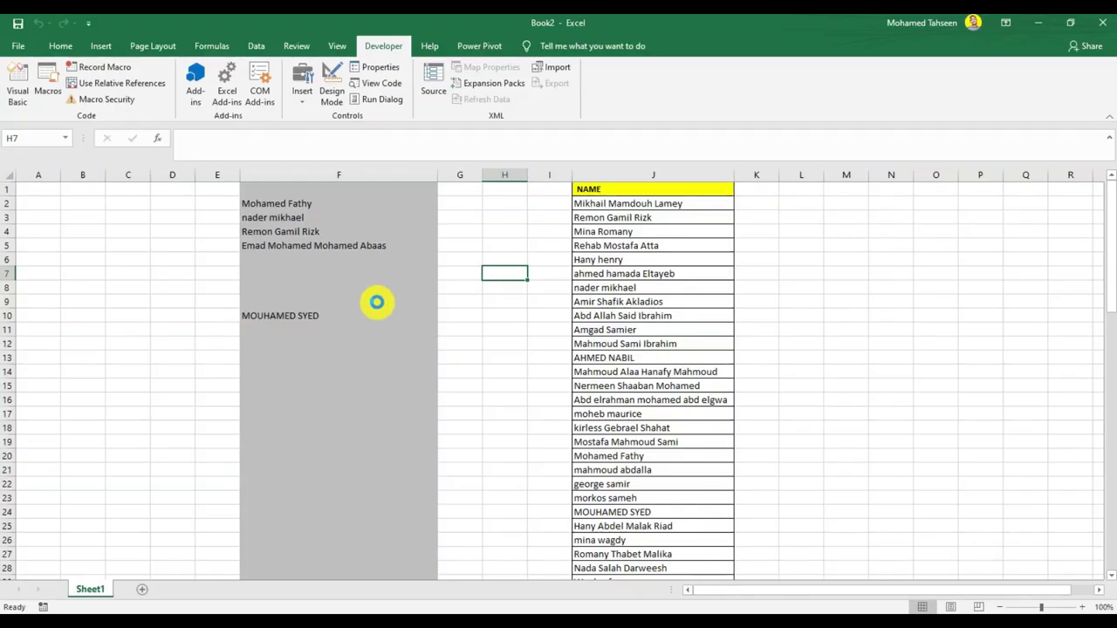
Close Drop list and Book3 without saving, then reopen the Drop list file from the Desktop.
{"action": "left_click", "coordinate": [549, 217]}
{"action": "left_click", "coordinate": [1102, 23]}
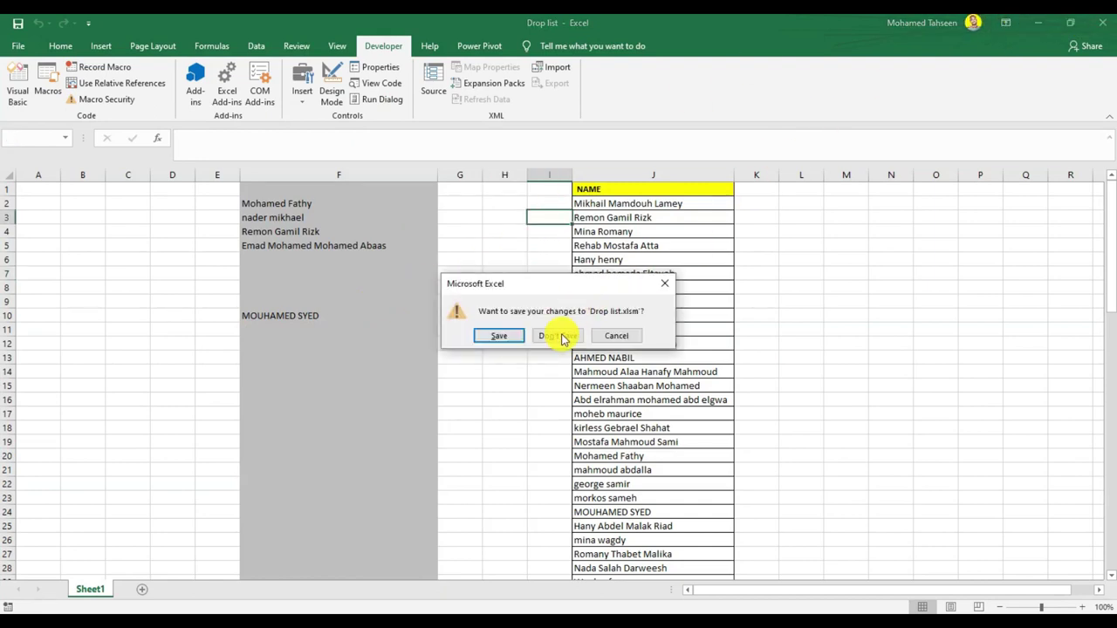
{"action": "left_click", "coordinate": [504, 342]}
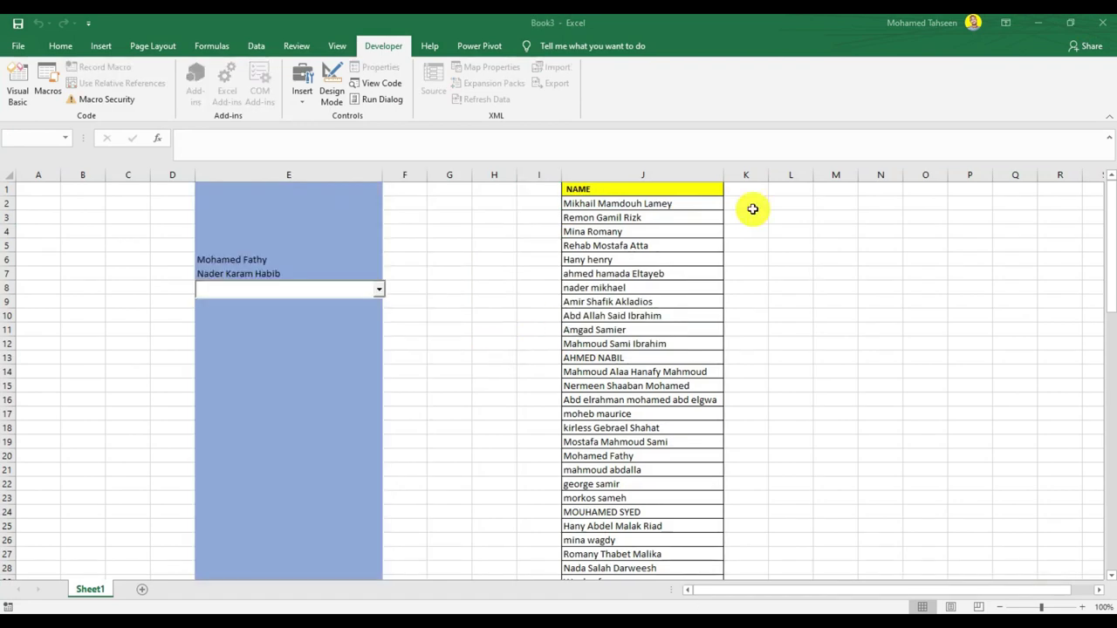
{"action": "left_click", "coordinate": [1103, 22]}
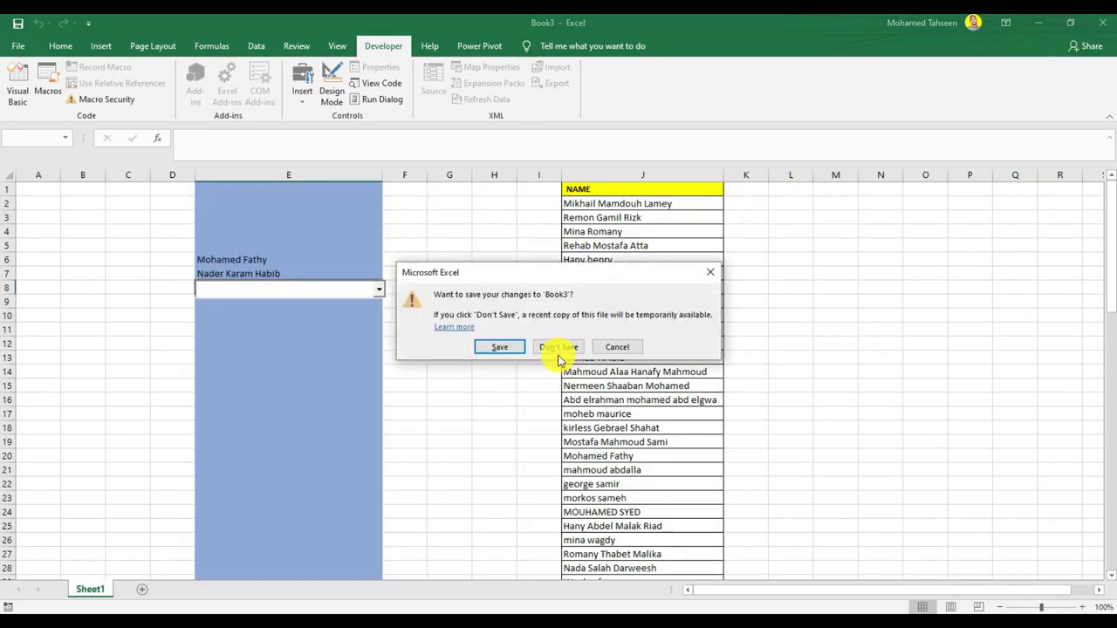
{"action": "left_click", "coordinate": [567, 348]}
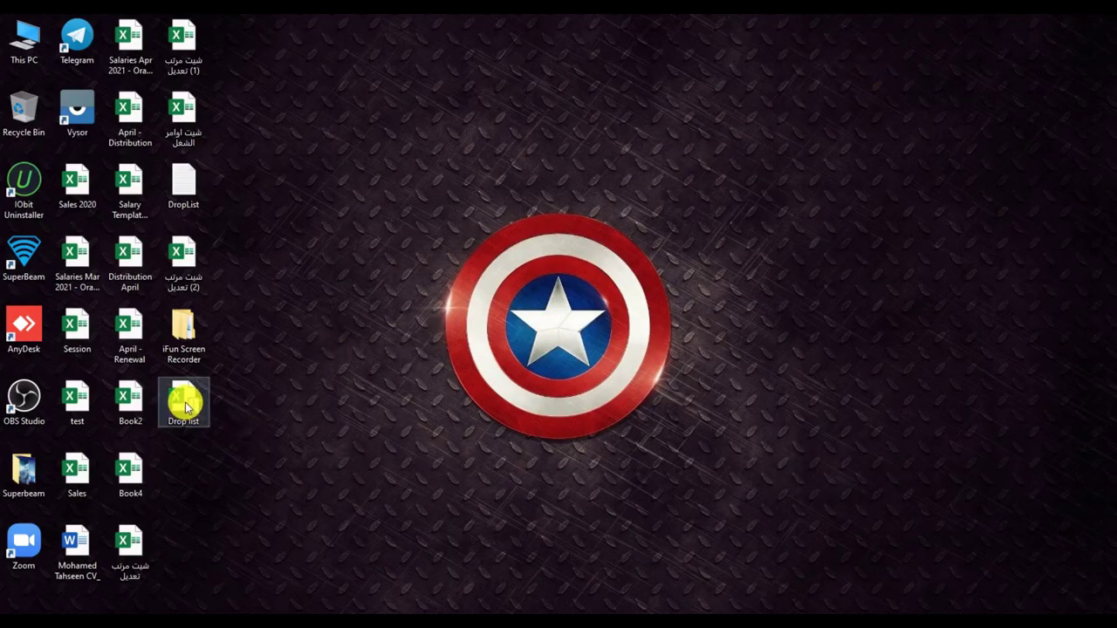
{"action": "left_click", "coordinate": [186, 401]}
{"action": "double_click", "coordinate": [186, 401]}
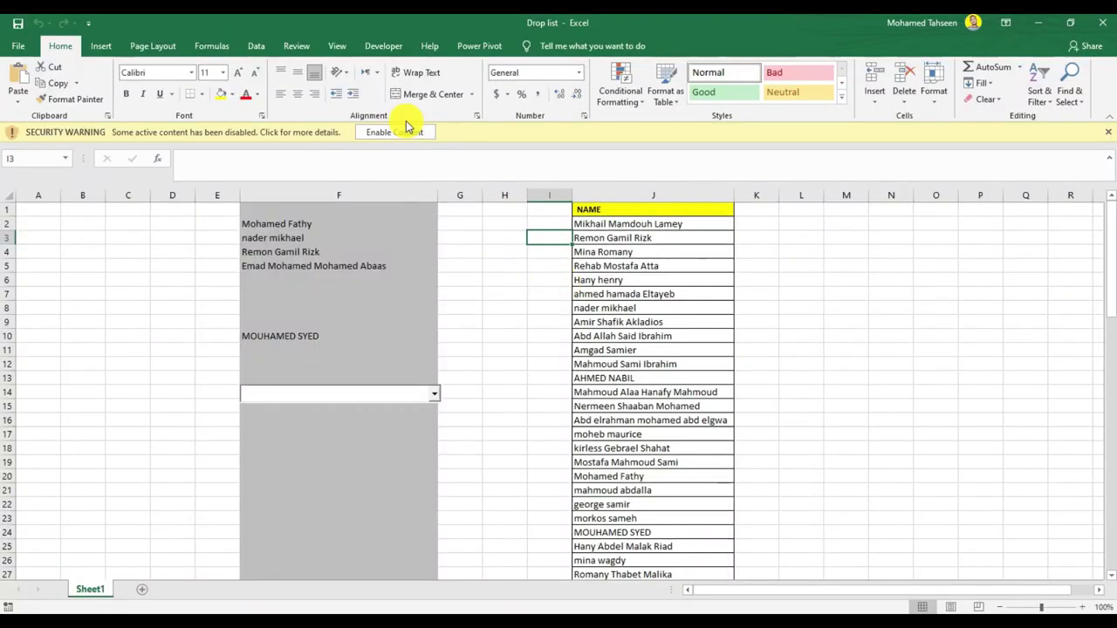
{"action": "left_click", "coordinate": [405, 129]}
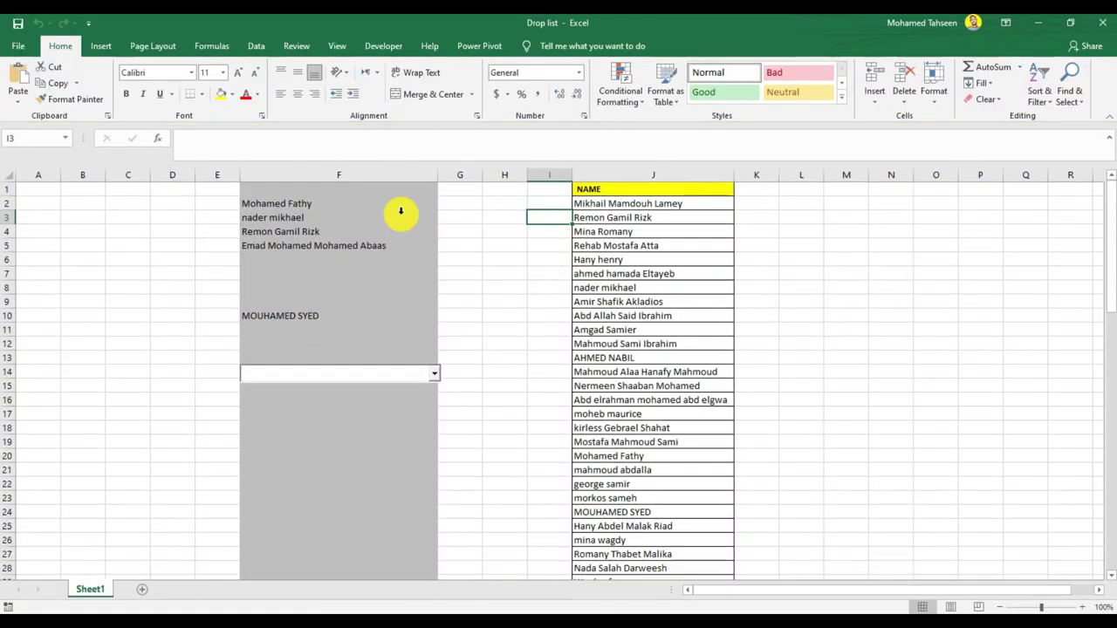
{"action": "left_click", "coordinate": [486, 332]}
{"action": "left_click", "coordinate": [345, 374]}
{"action": "left_click", "coordinate": [399, 311]}
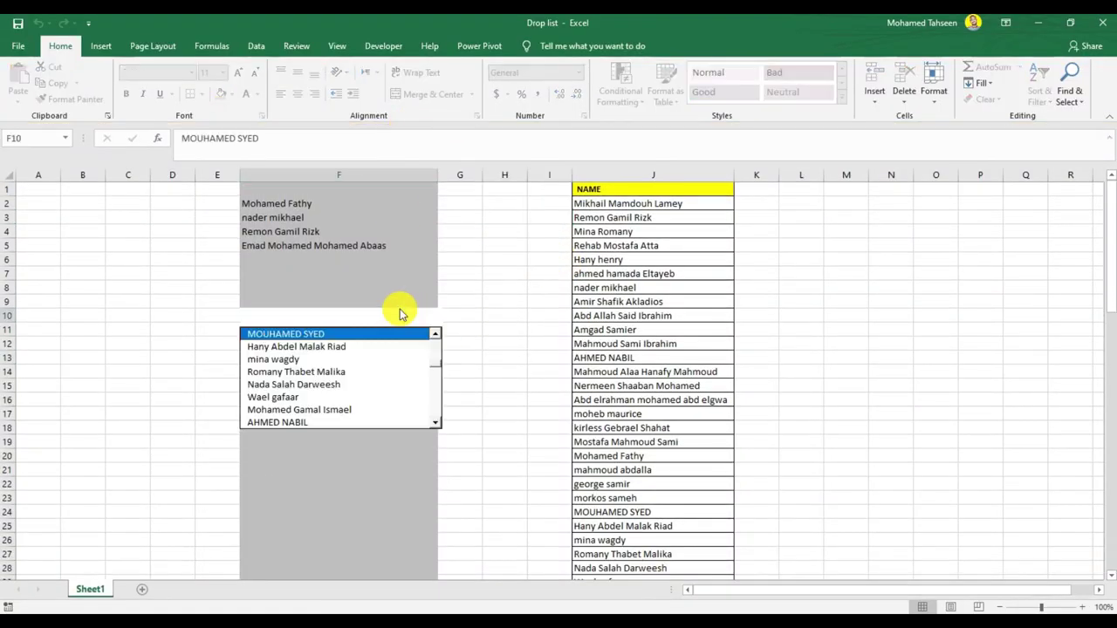
{"action": "left_click", "coordinate": [341, 282]}
{"action": "left_click", "coordinate": [496, 385]}
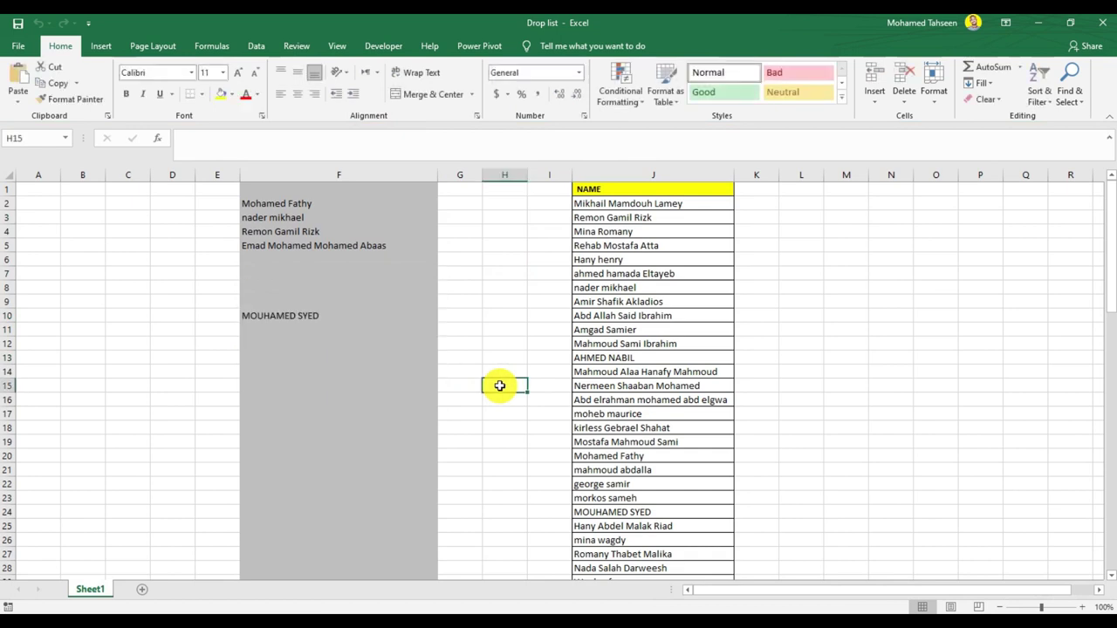